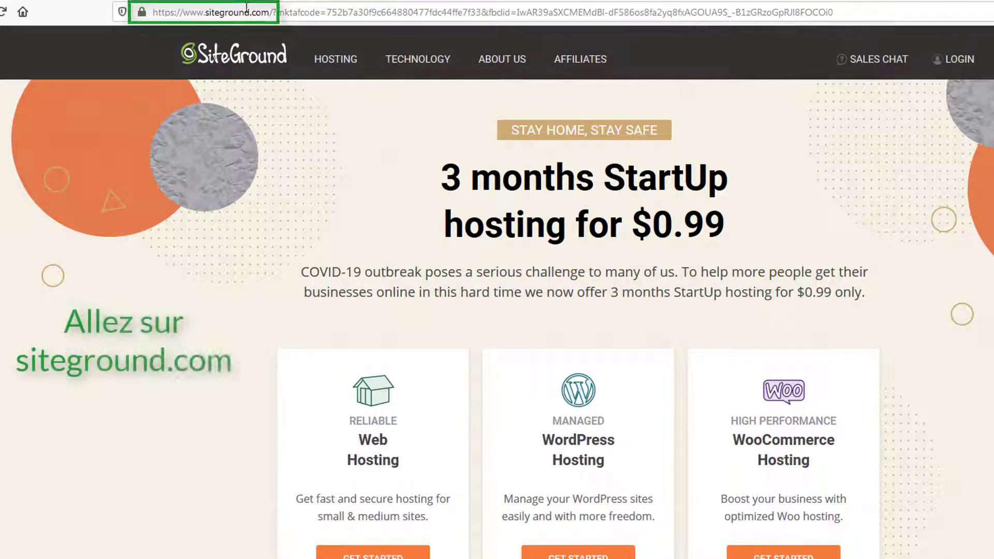
# - Bring up SiteGround's Web Hosting plans showing StartUp, GrowBig and GoGeek monthly prices
pyautogui.click(235, 10)
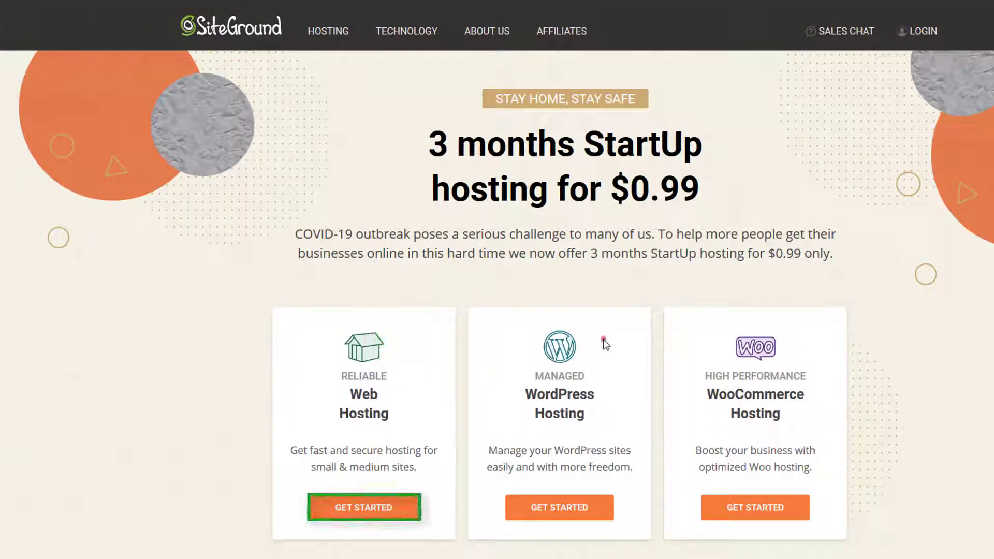
pyautogui.click(346, 507)
pyautogui.scroll(-4, 362, 433)
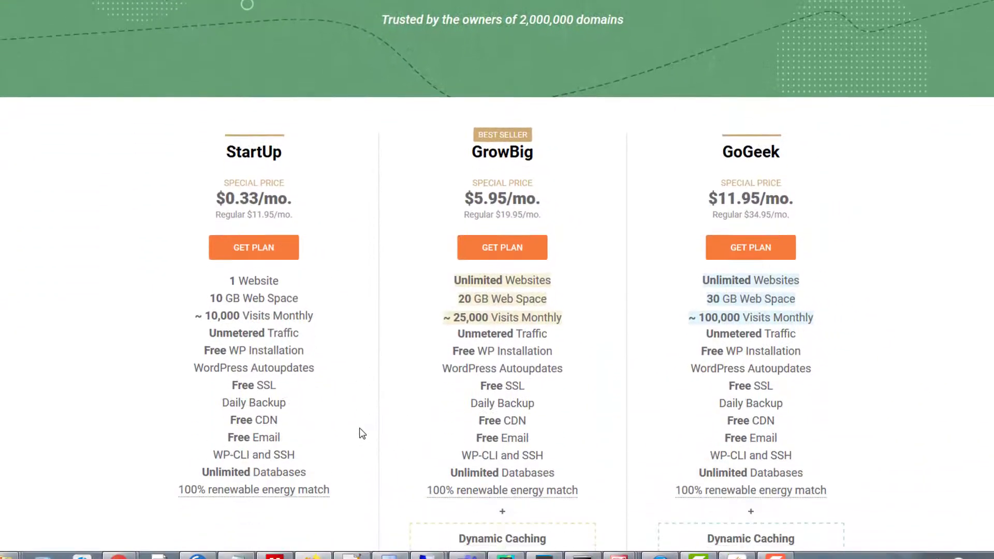
pyautogui.scroll(-1, 362, 432)
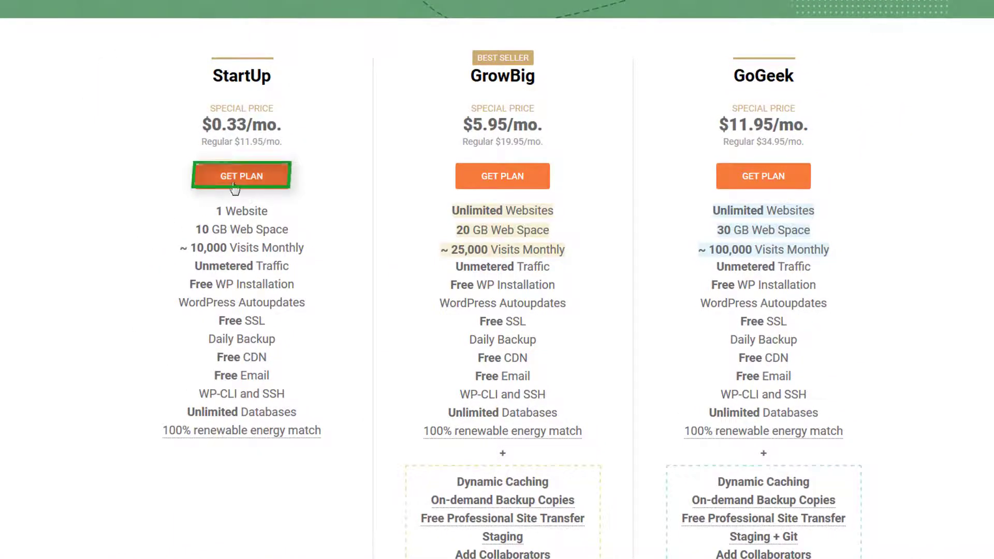
# - Choose the StartUp plan and register the new domain jaimebana.com with it
pyautogui.click(248, 184)
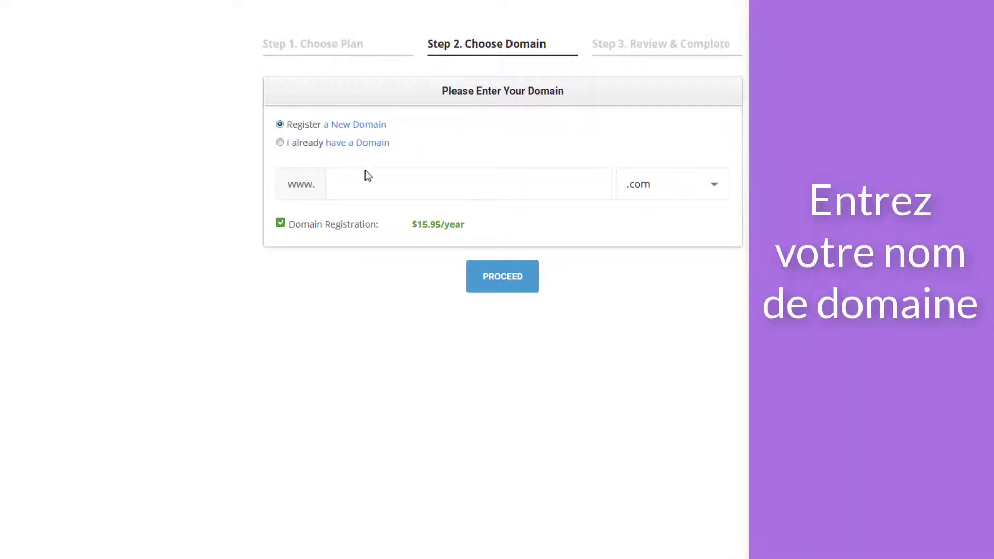
pyautogui.click(348, 186)
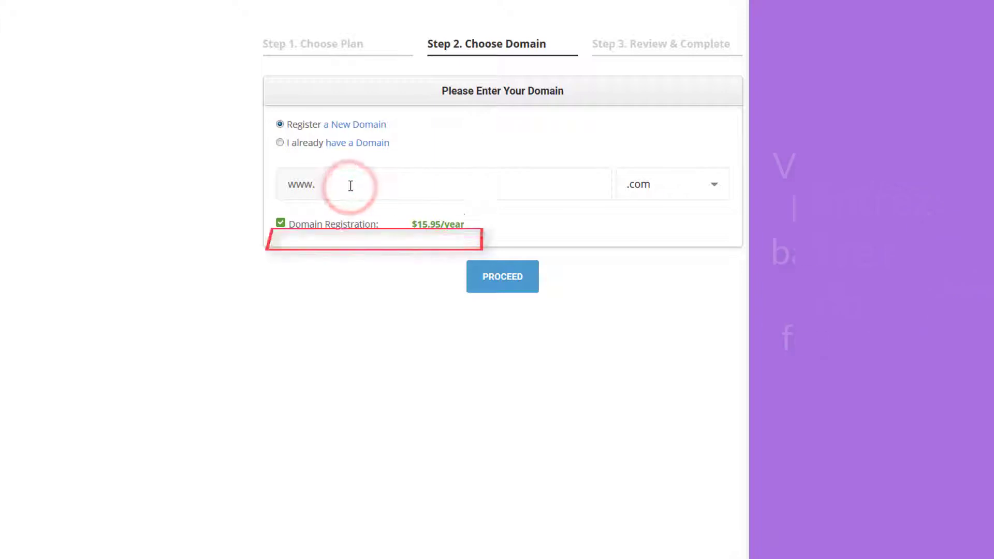
pyautogui.write('jaime')
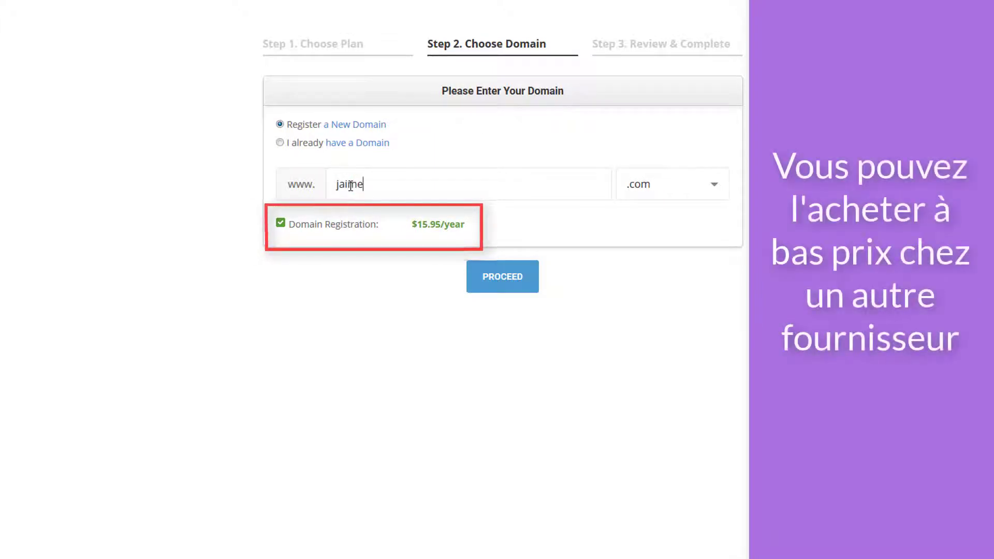
pyautogui.write('bana')
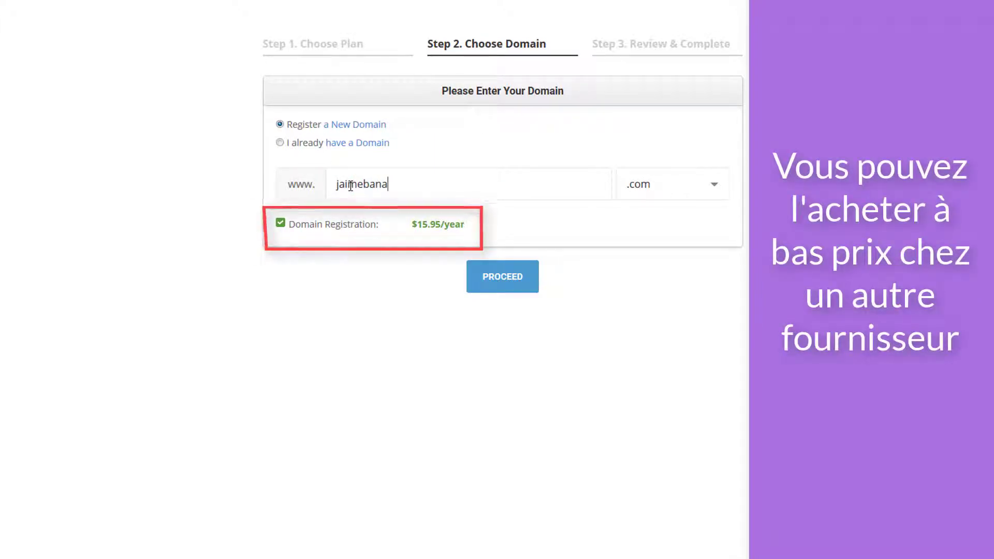
pyautogui.click(506, 286)
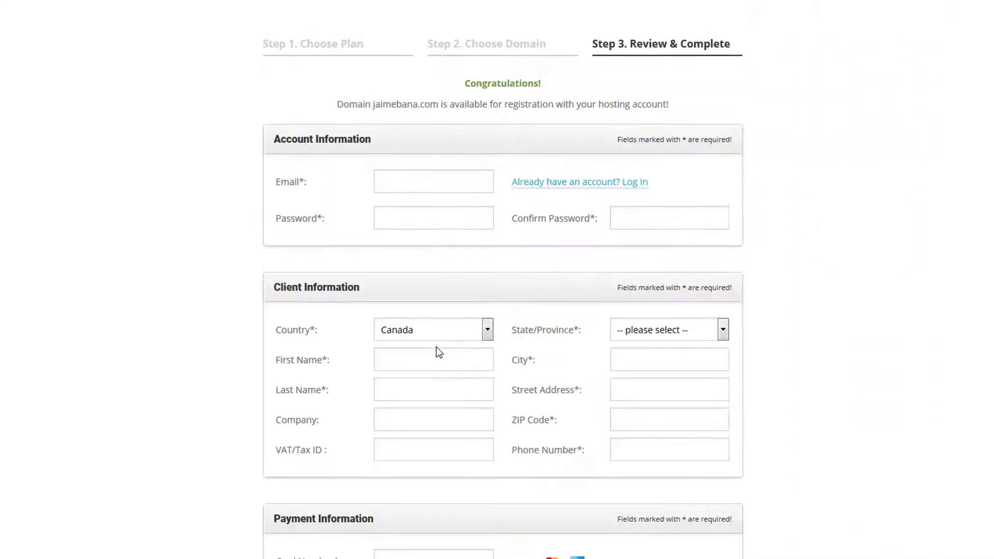
# - Enter the account e-mail address, password and password confirmation
pyautogui.scroll(-1, 495, 186)
pyautogui.click(401, 113)
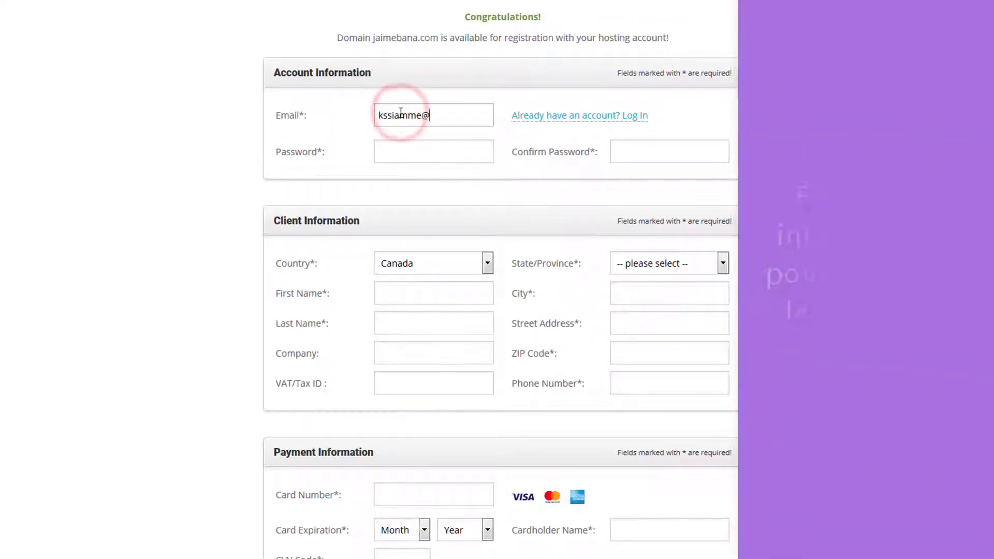
pyautogui.click(409, 153)
pyautogui.write('•••••••••••')
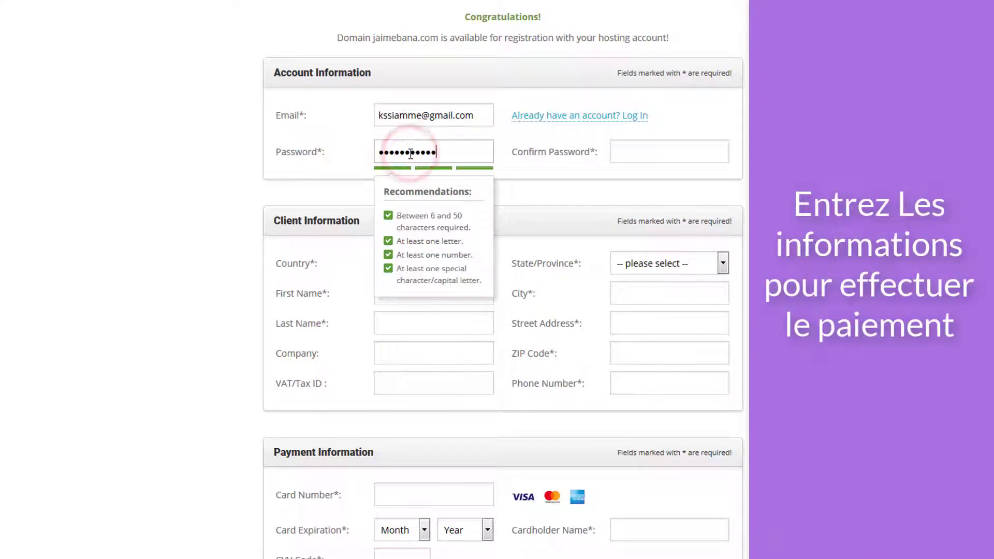
pyautogui.click(692, 155)
pyautogui.write('••••••••••••••')
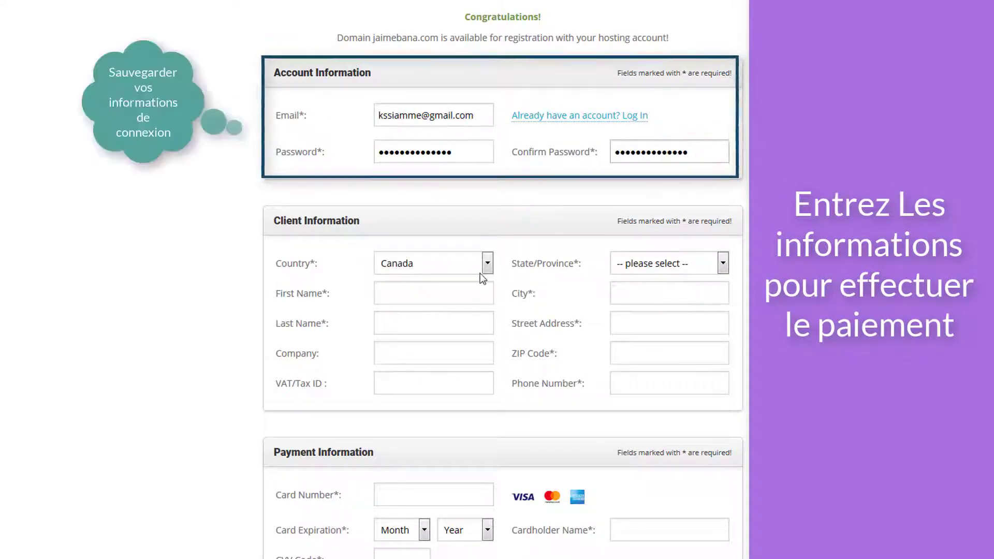
# - Fill in client information: province Ontario, first and last name, city, street address and phone
pyautogui.click(715, 267)
pyautogui.click(629, 451)
pyautogui.click(409, 293)
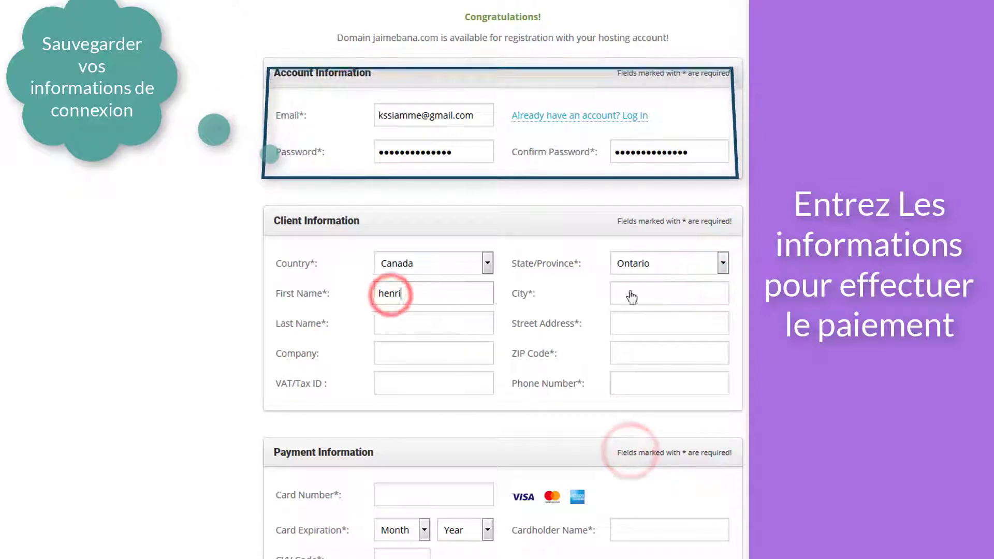
pyautogui.click(642, 301)
pyautogui.write('Montreal')
pyautogui.click(441, 322)
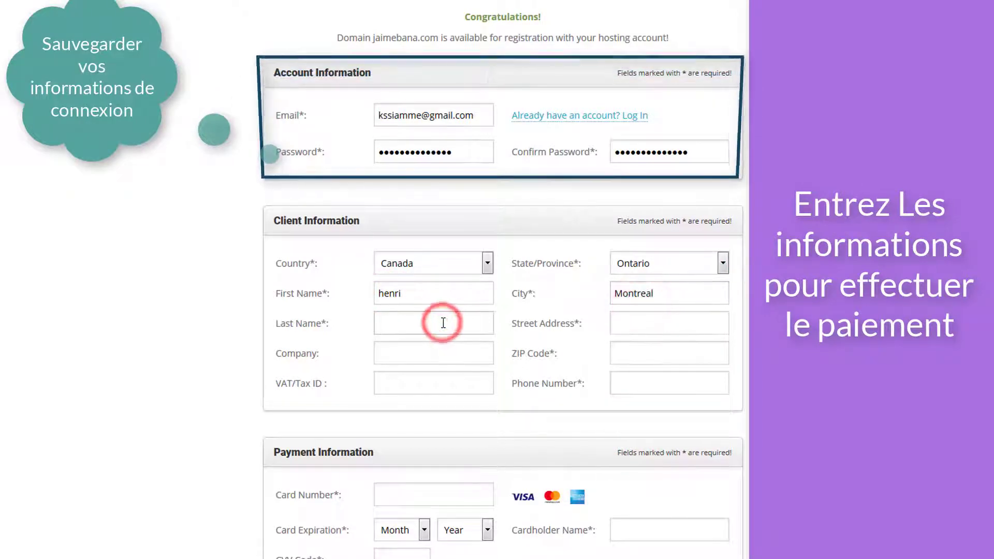
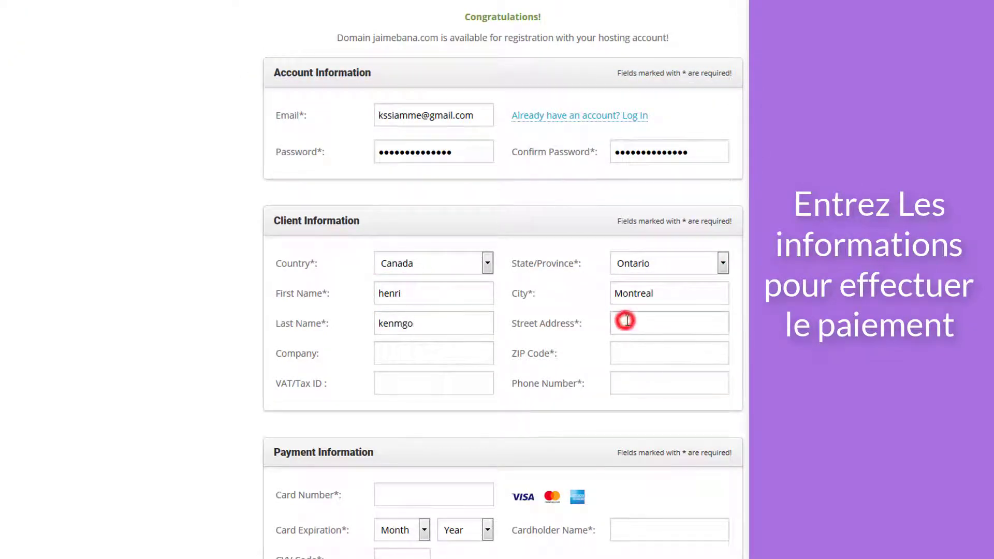
pyautogui.click(626, 321)
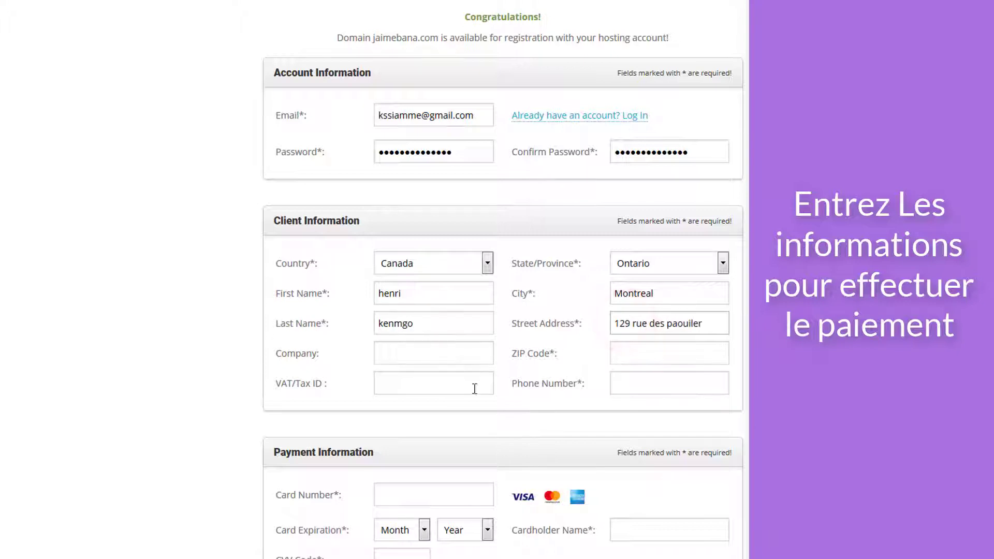
pyautogui.write('l5v6k')
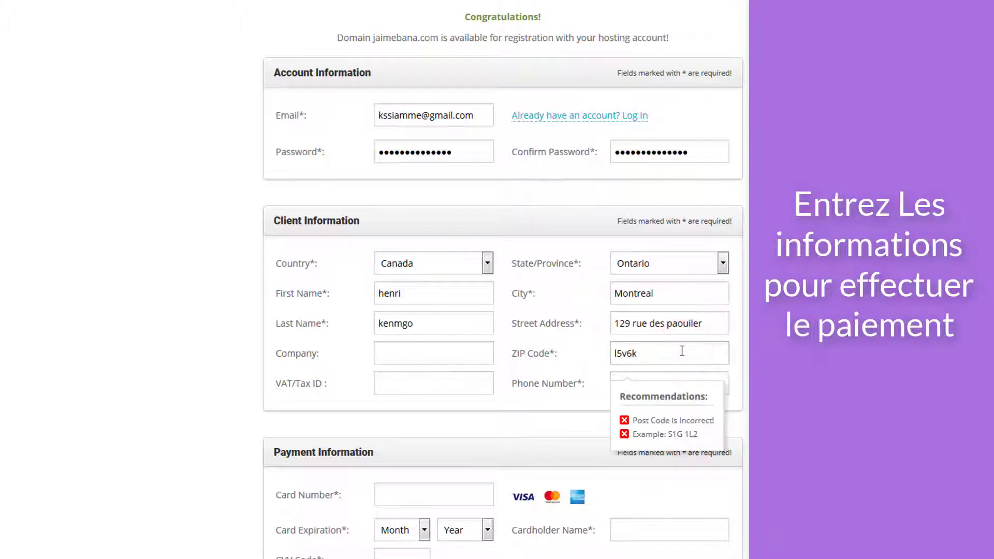
pyautogui.write('6')
pyautogui.scroll(-1, 421, 381)
pyautogui.click(422, 383)
pyautogui.click(670, 316)
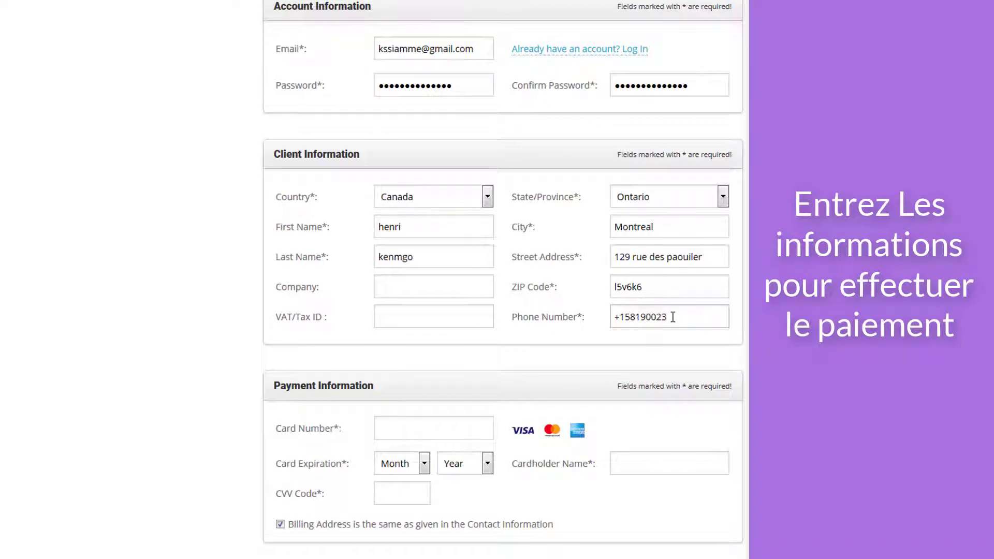
# - Enter the card number, expiry 03/2026 and the cardholder's name
pyautogui.scroll(-7, 668, 321)
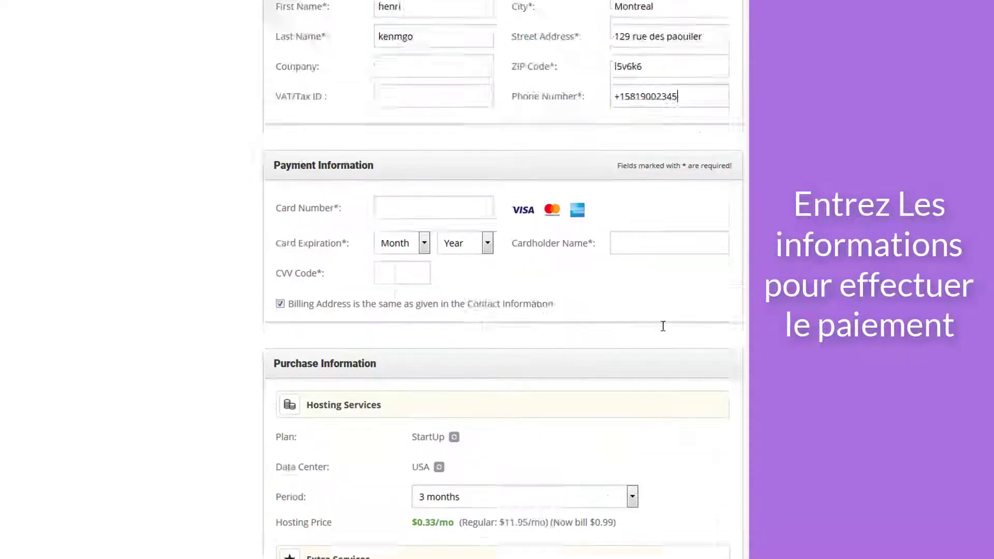
pyautogui.click(383, 95)
pyautogui.click(392, 191)
pyautogui.click(459, 95)
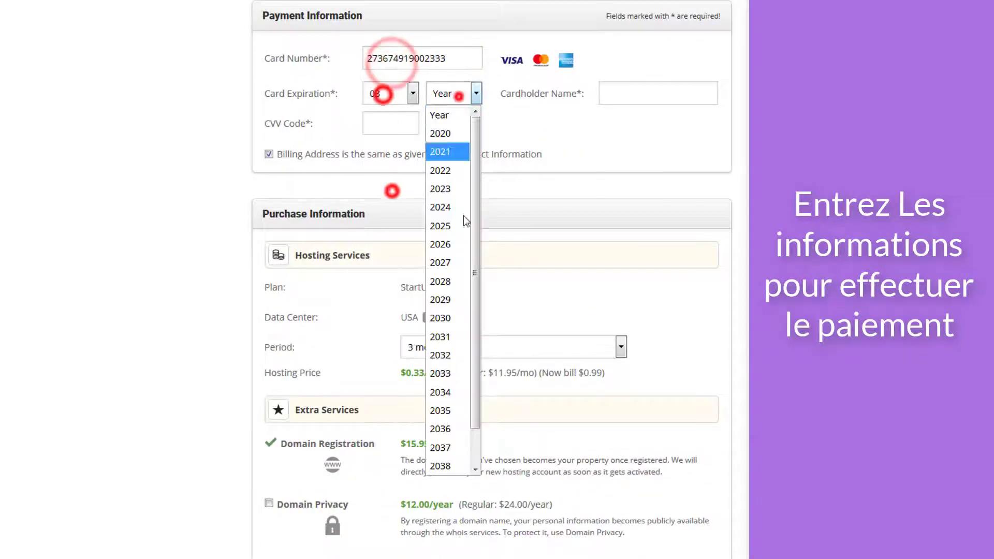
pyautogui.click(457, 250)
pyautogui.click(623, 87)
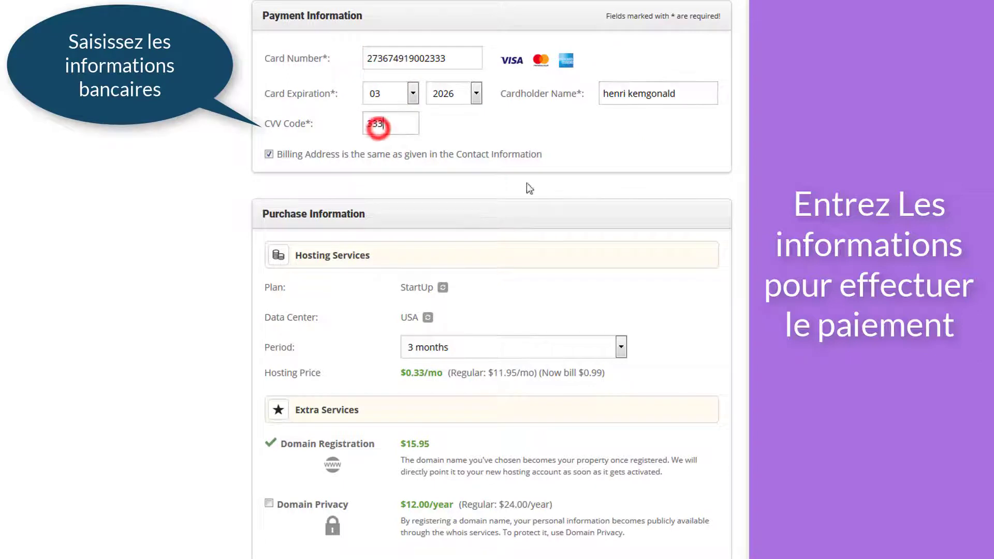
pyautogui.scroll(-4, 561, 222)
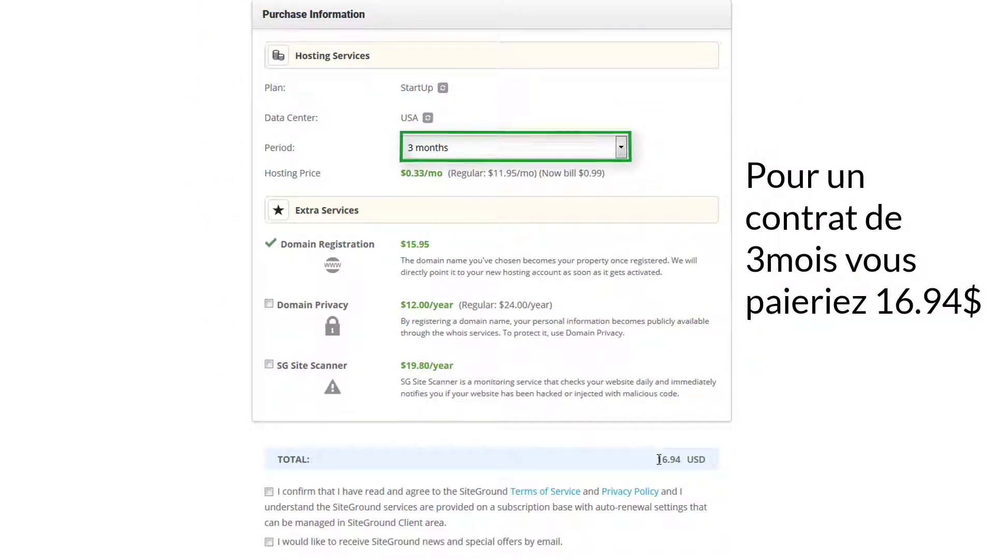
# - Change the billing period to 12 months, bringing the total to 87.35 USD
pyautogui.moveTo(659, 460)
pyautogui.mouseDown()
pyautogui.moveTo(704, 459)
pyautogui.moveTo(654, 458)
pyautogui.mouseUp()
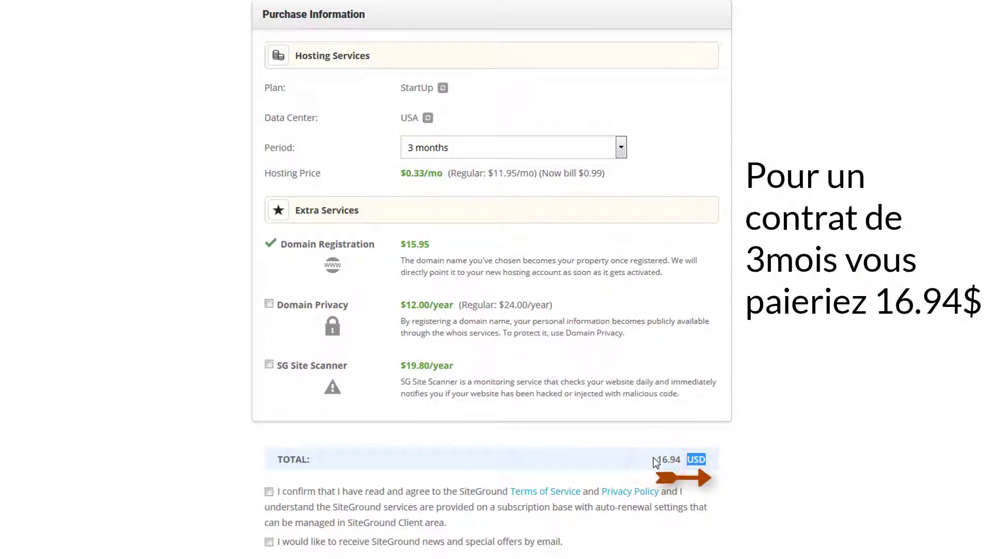
pyautogui.click(621, 147)
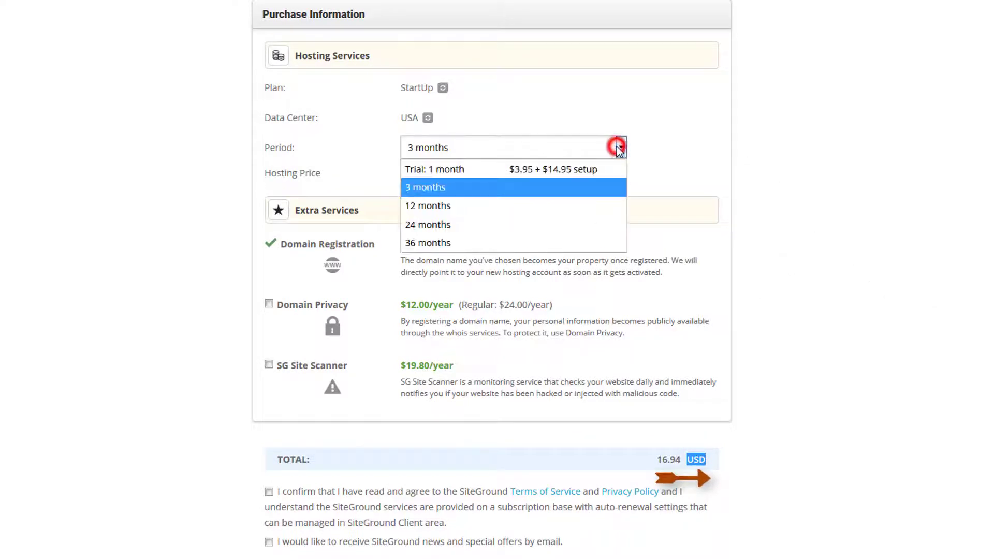
pyautogui.click(433, 209)
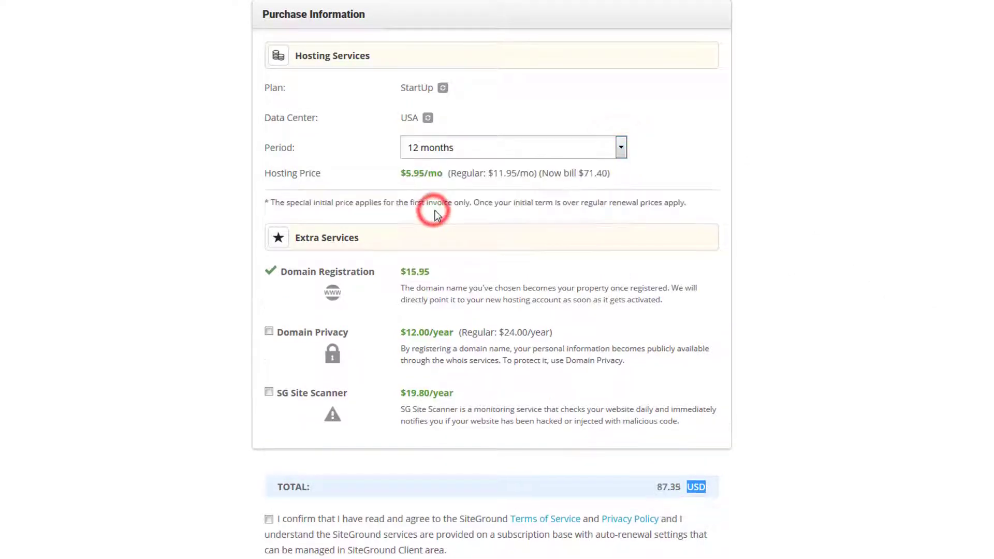
pyautogui.scroll(-1, 450, 228)
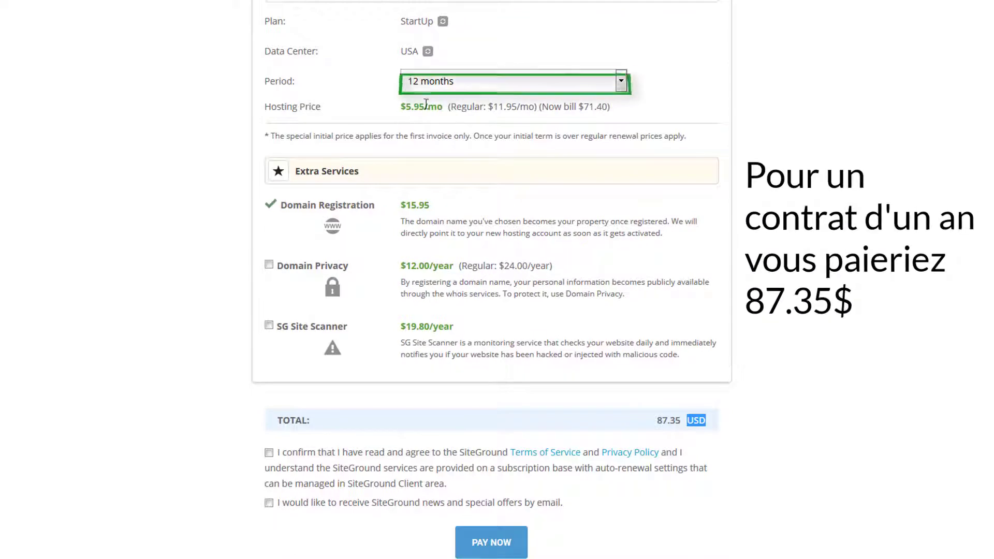
pyautogui.moveTo(647, 418); pyautogui.dragTo(699, 420)
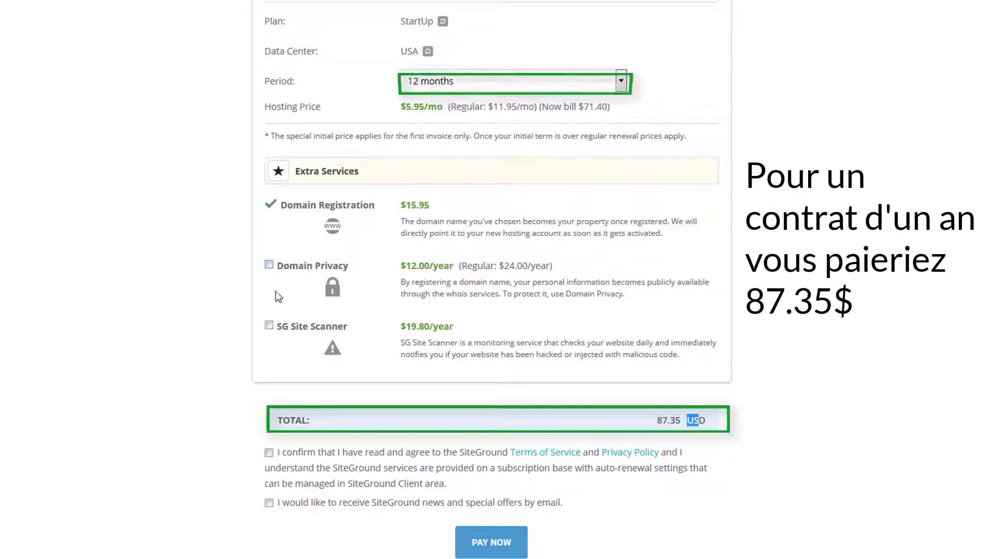
# - Accept the terms of service, opt in to SiteGround news, and submit payment
pyautogui.scroll(-2, 417, 443)
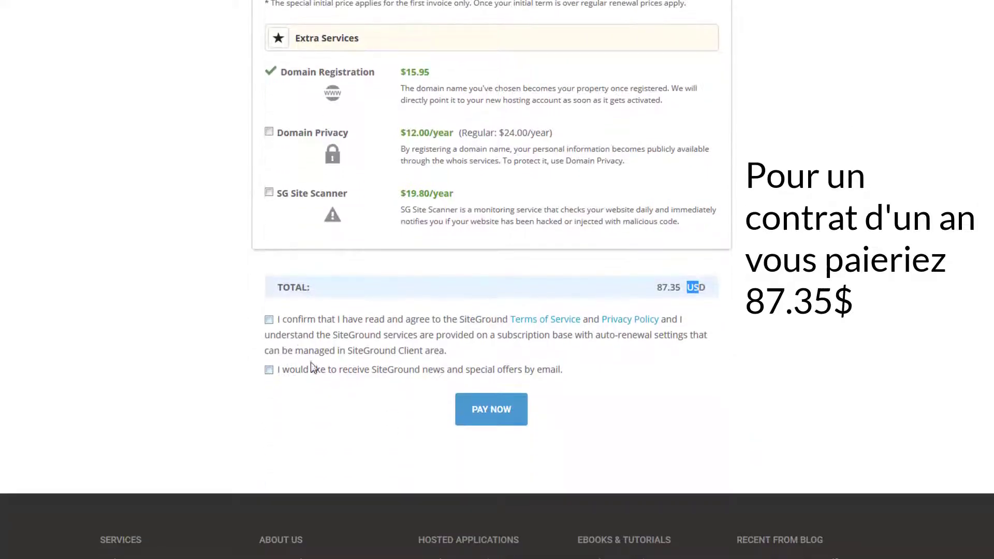
pyautogui.click(268, 319)
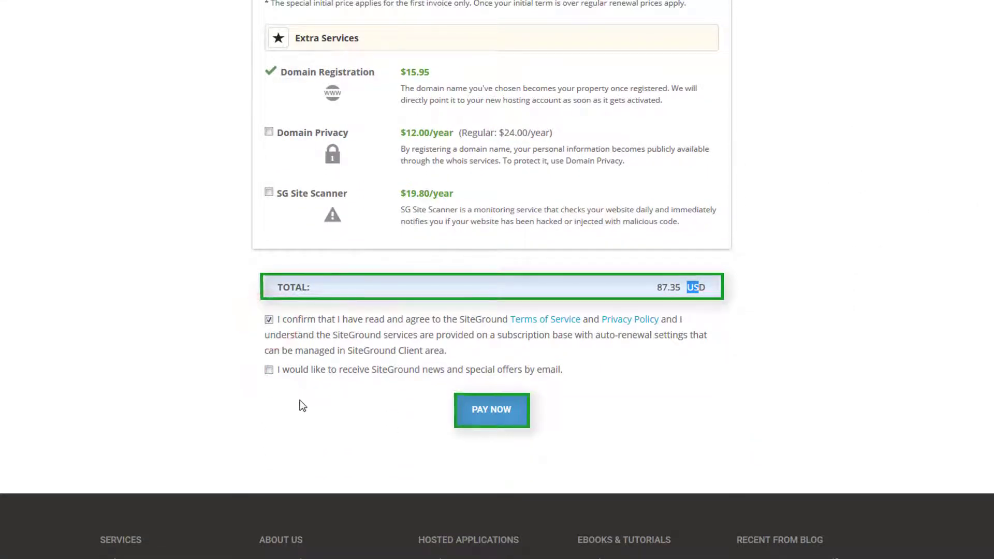
pyautogui.click(269, 370)
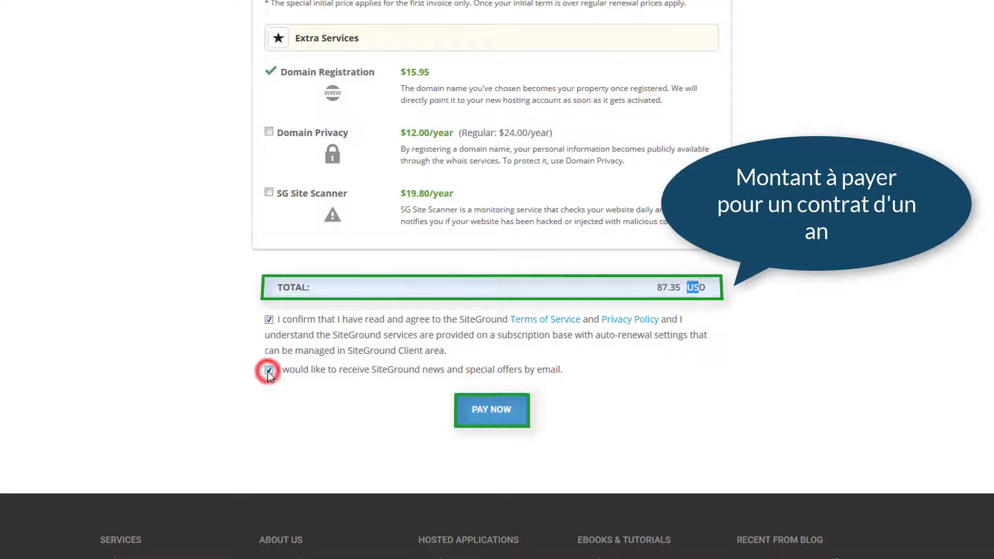
pyautogui.click(495, 414)
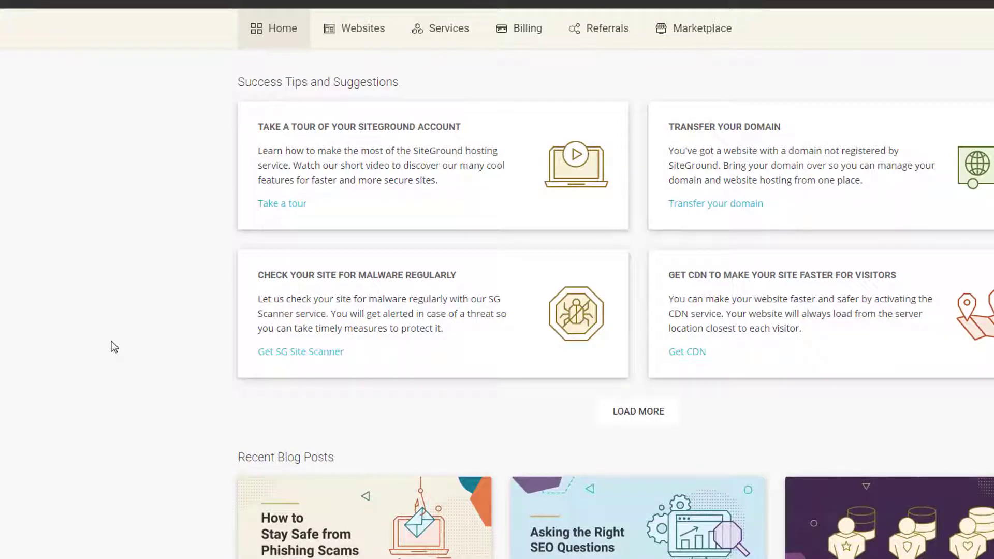
# - Open Site Tools for jaimebana.com from the Websites list and scroll its dashboard
pyautogui.click(357, 39)
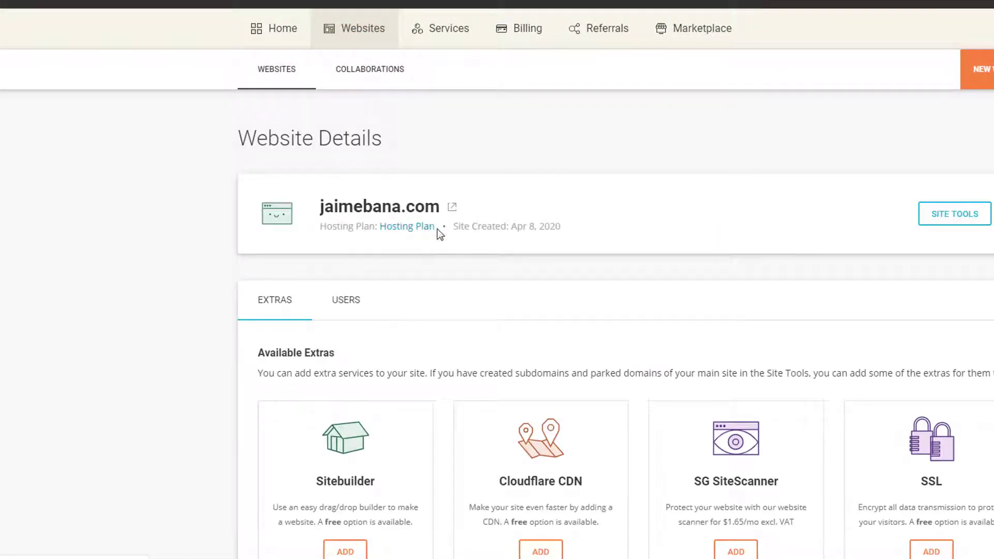
pyautogui.click(961, 215)
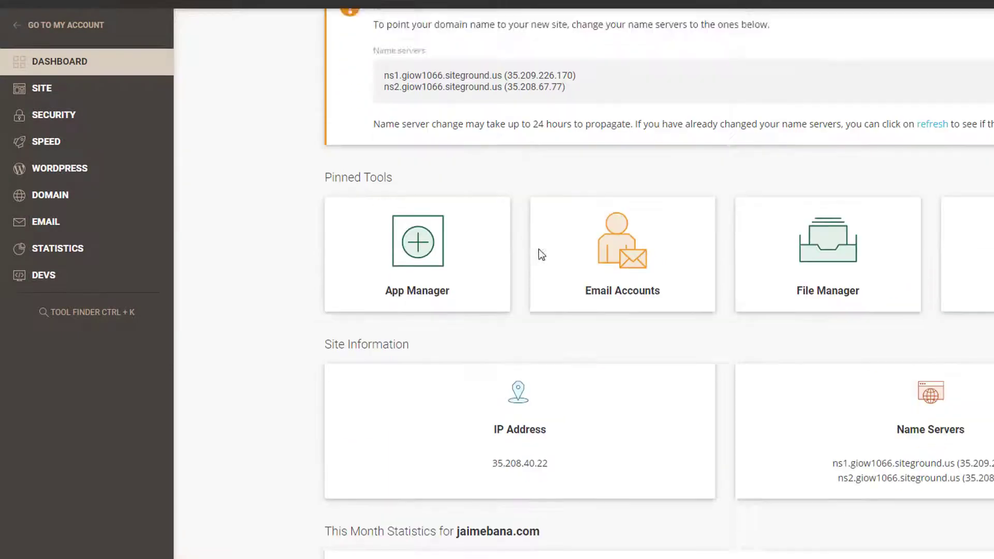
pyautogui.scroll(-3, 538, 251)
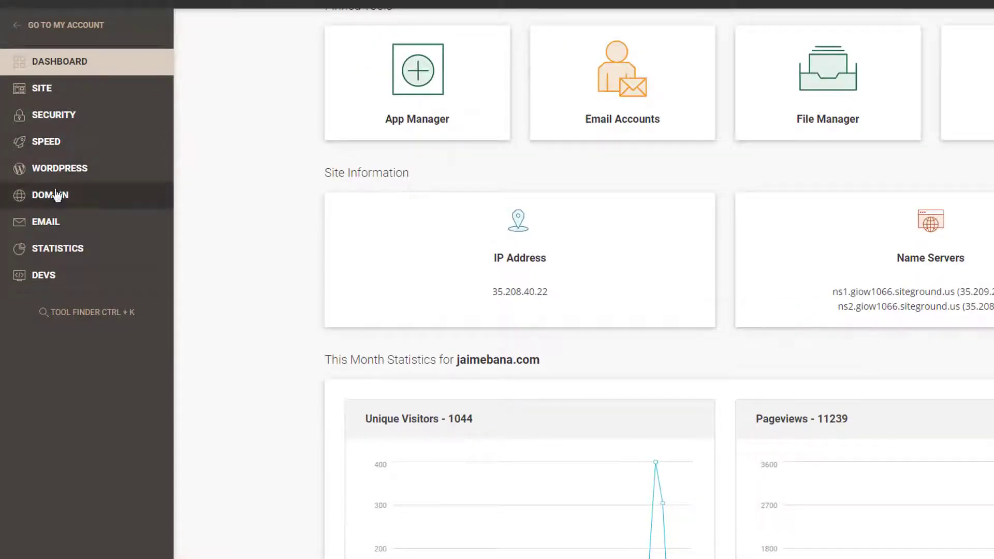
# - Start a plain WordPress installation under Install & Manage with language French (France)
pyautogui.click(72, 173)
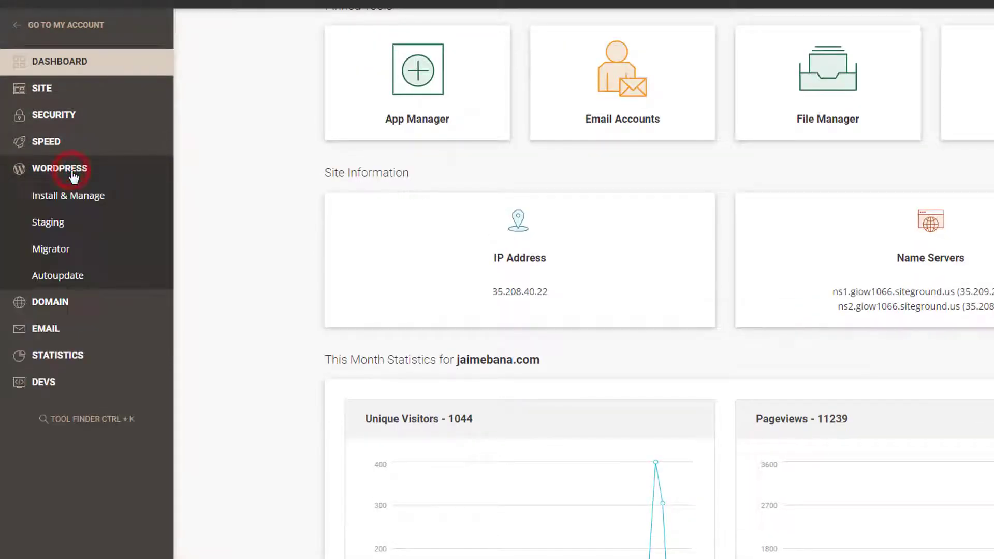
pyautogui.click(67, 202)
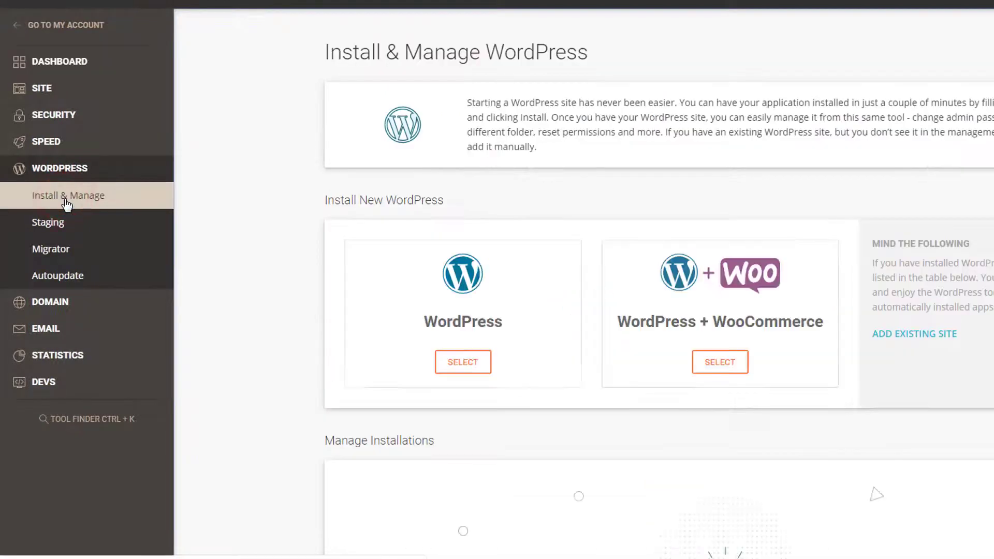
pyautogui.scroll(-1, 282, 327)
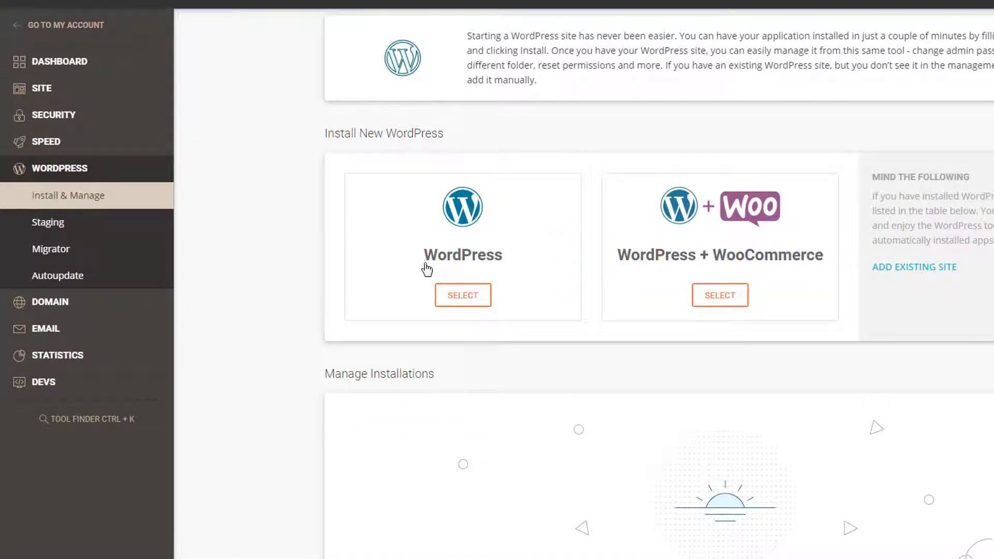
pyautogui.click(474, 295)
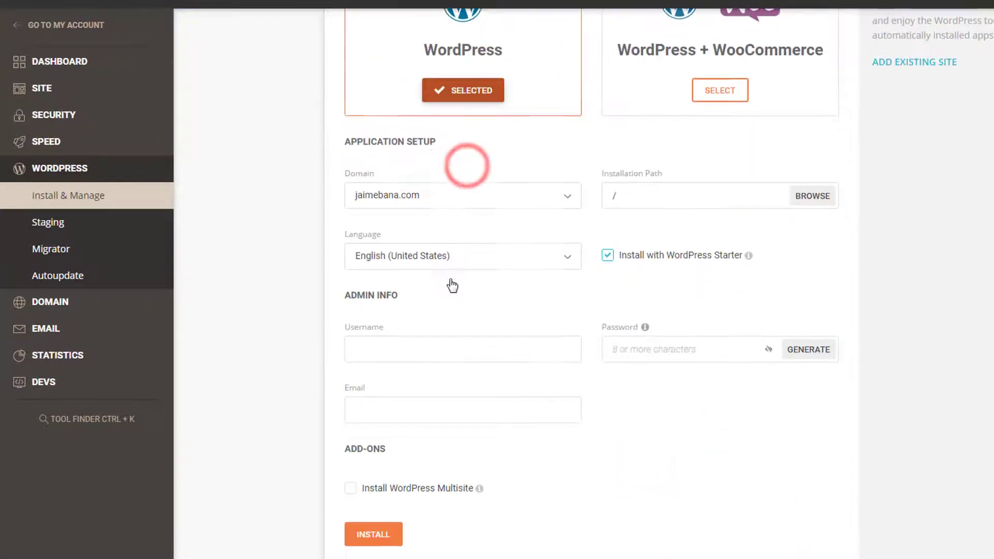
pyautogui.click(452, 201)
pyautogui.click(409, 465)
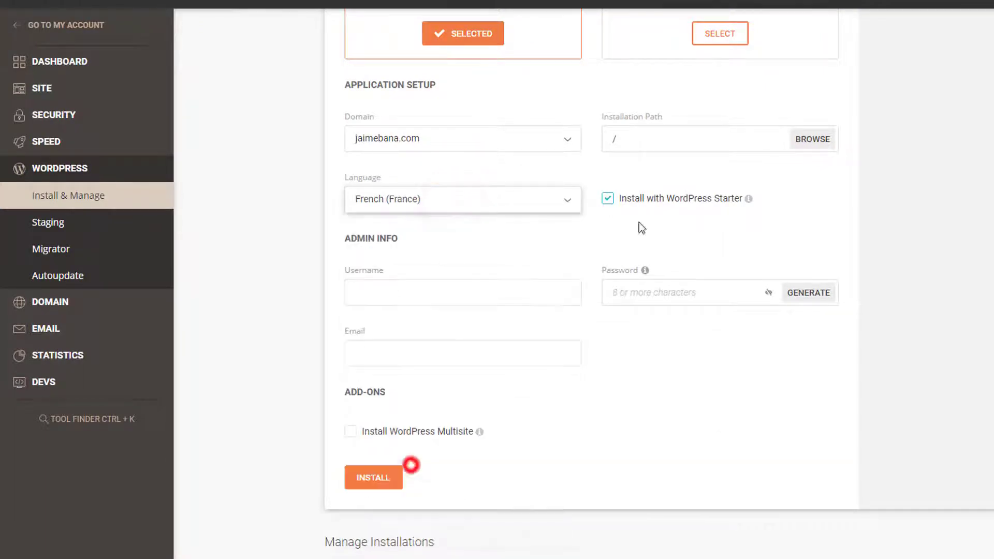
# - Fill in the admin username, password and e-mail, then install WordPress
pyautogui.click(361, 294)
pyautogui.click(408, 346)
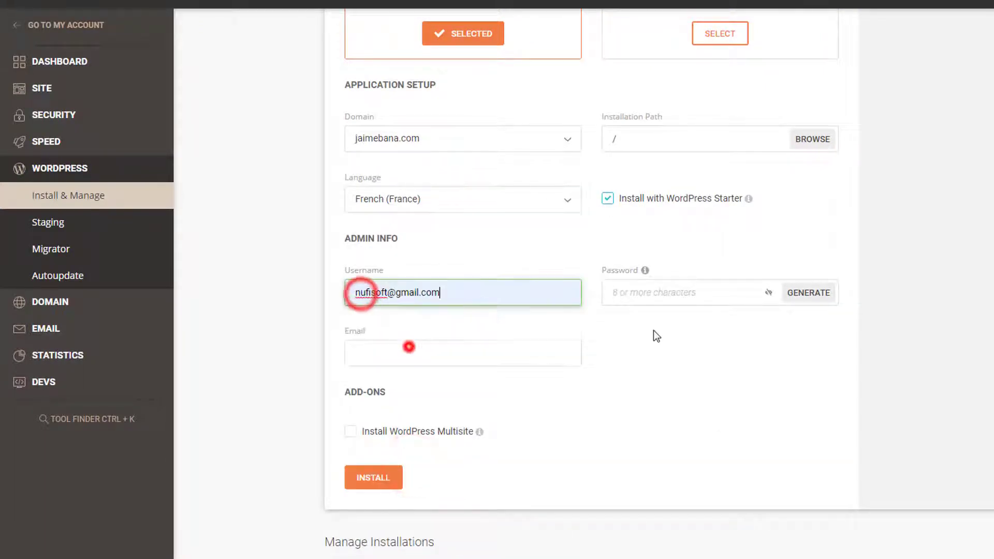
pyautogui.click(637, 294)
pyautogui.write('•••••••••••••')
pyautogui.click(523, 347)
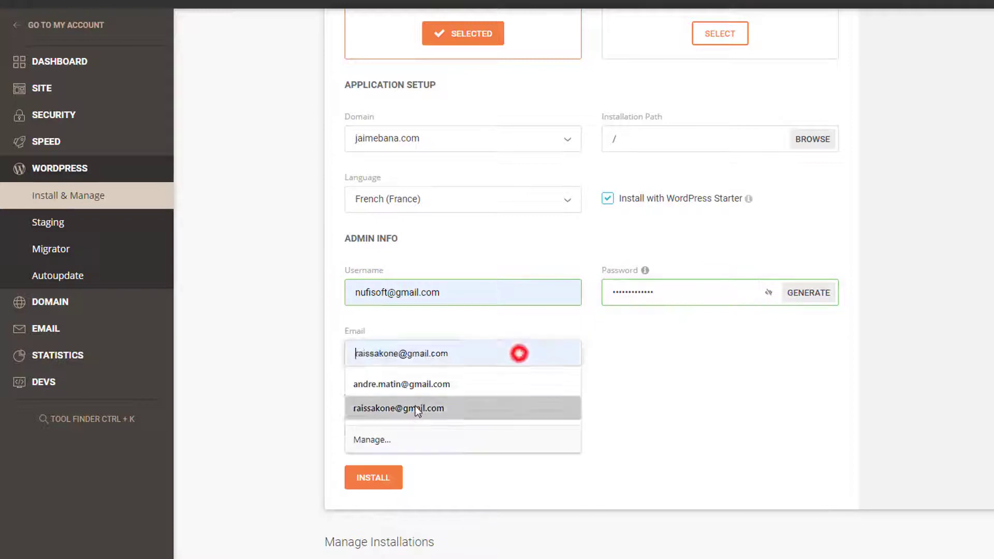
pyautogui.hotkey('ctrl', 'v')
pyautogui.scroll(-1, 459, 391)
pyautogui.scroll(1, 383, 373)
pyautogui.click(366, 472)
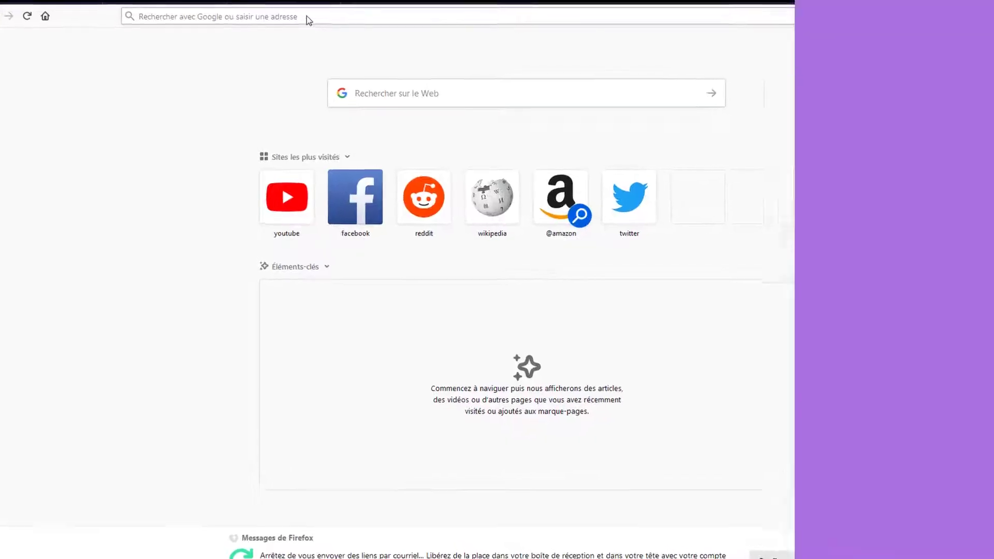
# - Load jaimebana.com in Firefox to see the default 'Hello world!' WordPress site
pyautogui.click(308, 15)
pyautogui.write('jaime')
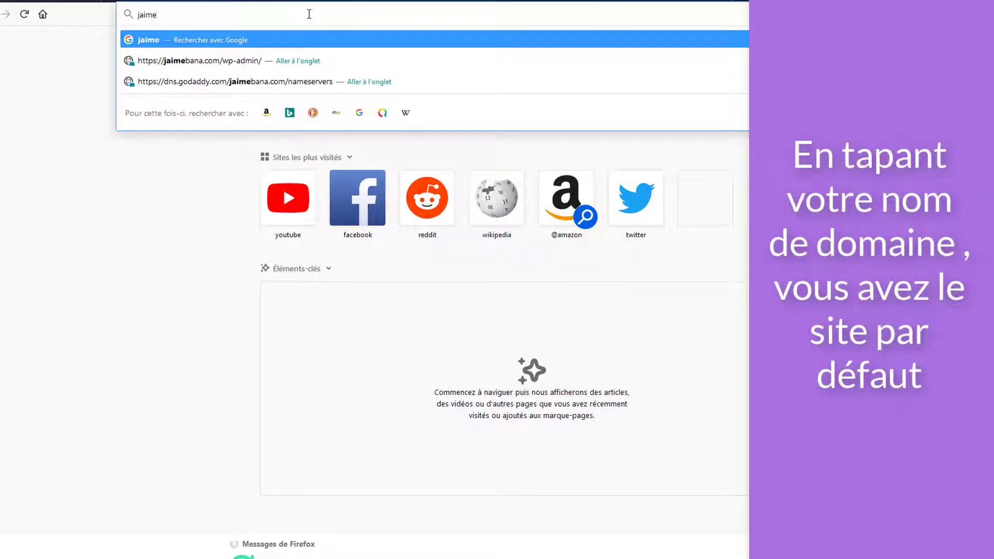
pyautogui.write('bana.com')
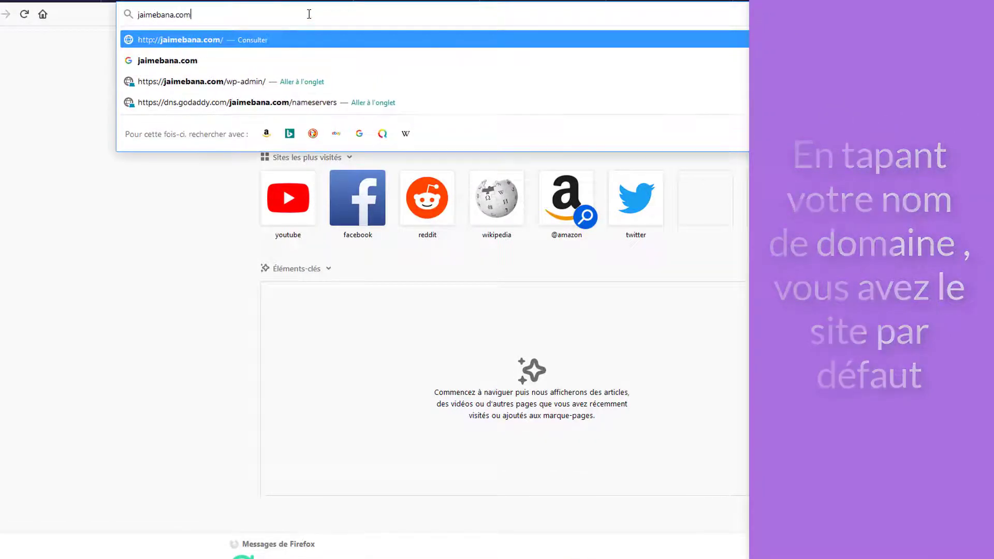
pyautogui.press('Return')
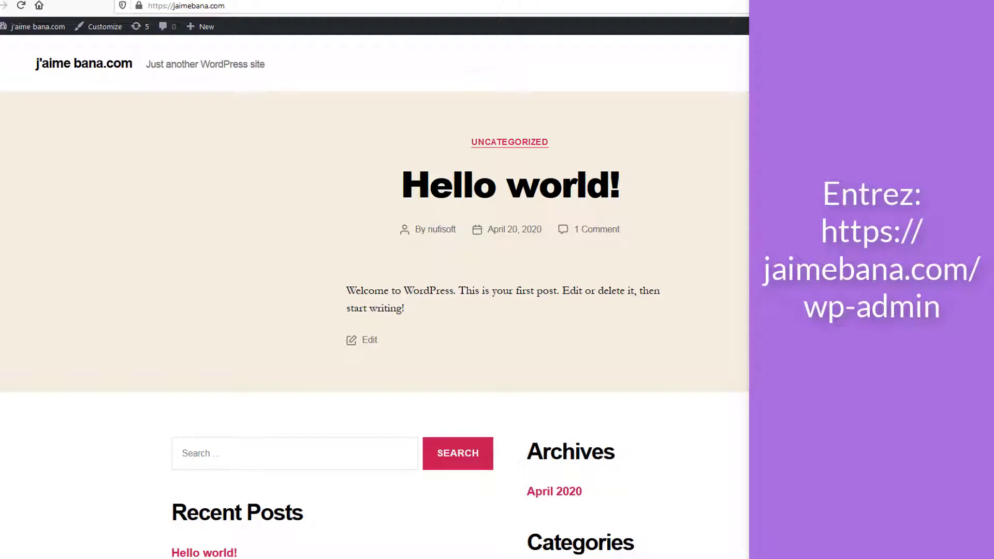
pyautogui.click(372, 9)
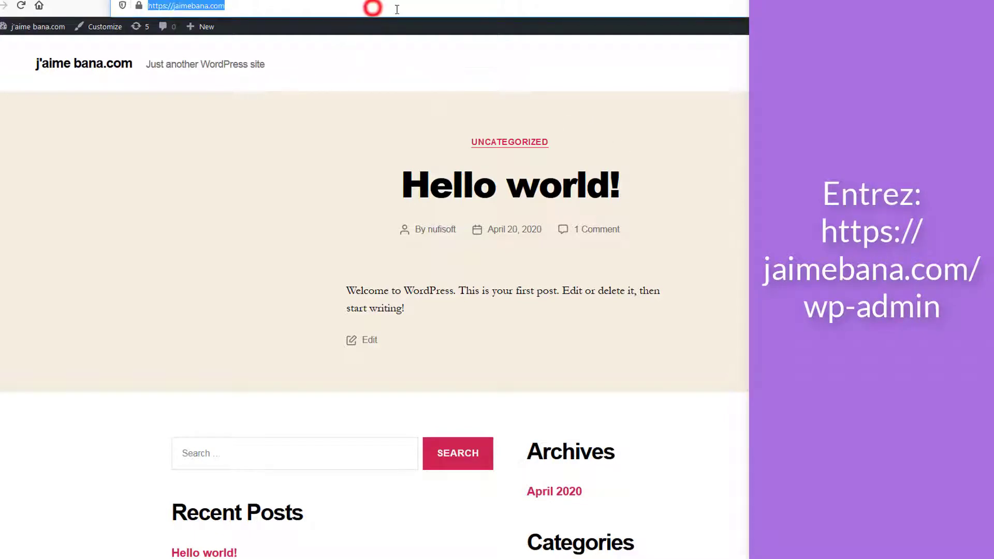
pyautogui.write('/wp')
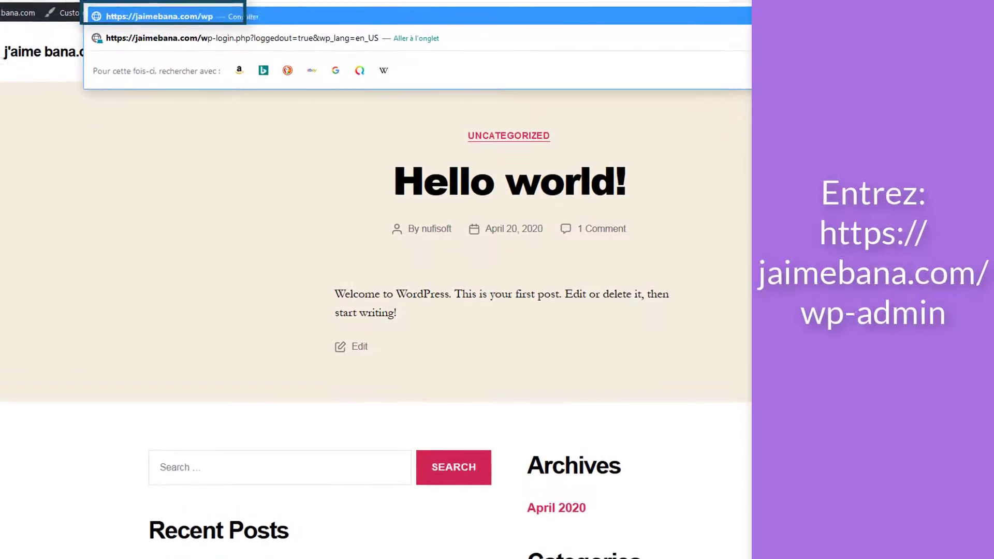
pyautogui.write('-admin')
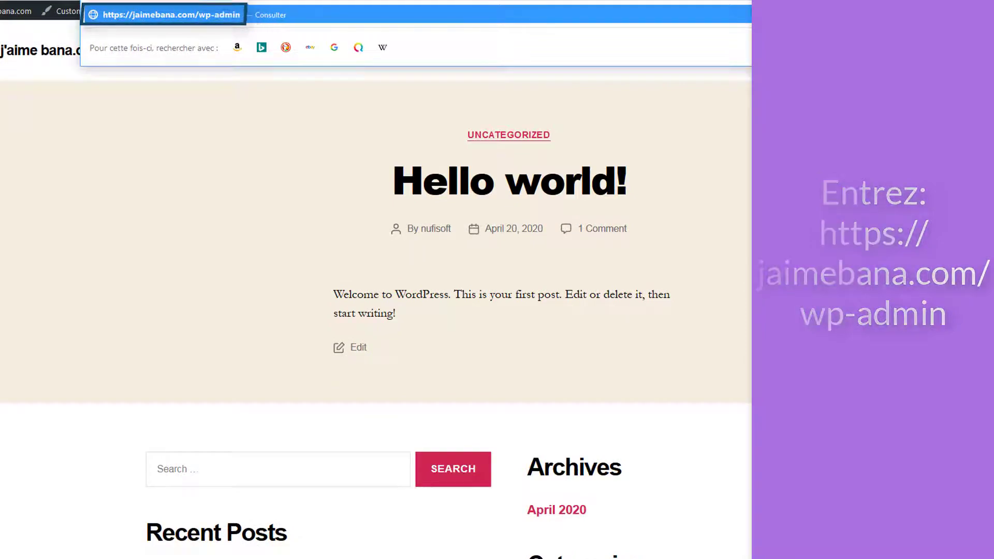
pyautogui.press('Return')
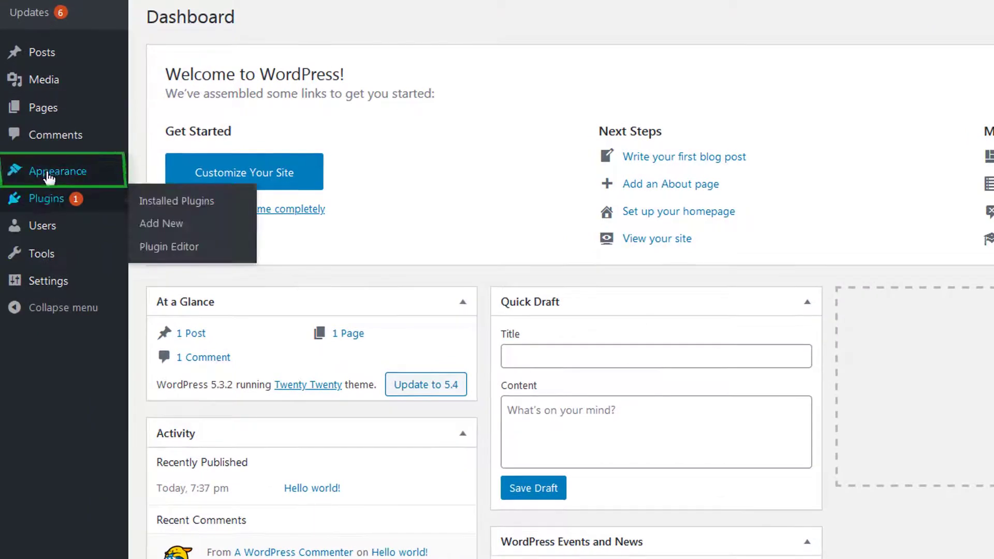
# - Search the WordPress theme directory for 'Astra' from Appearance > Themes > Ajouter un nouveau
pyautogui.moveTo(31, 212)
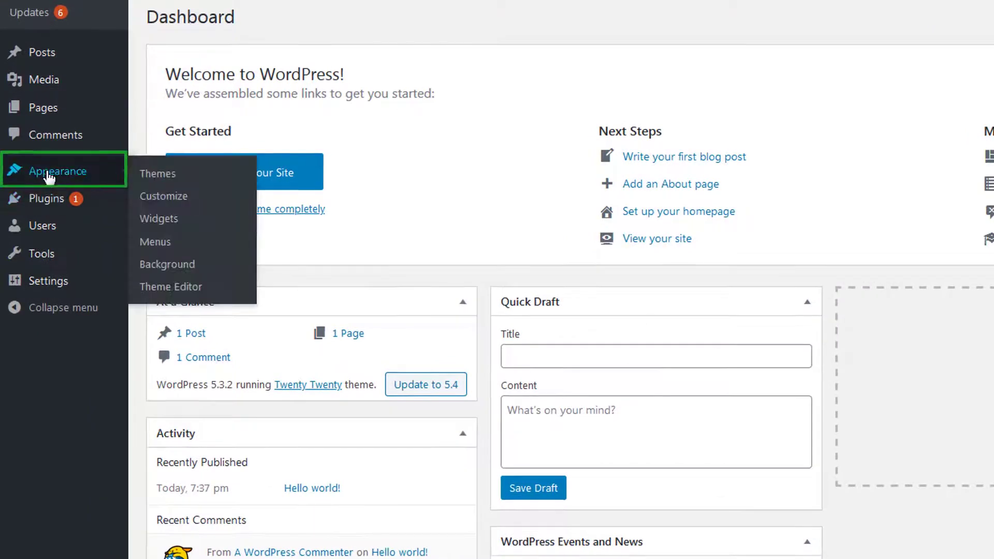
pyautogui.click(176, 175)
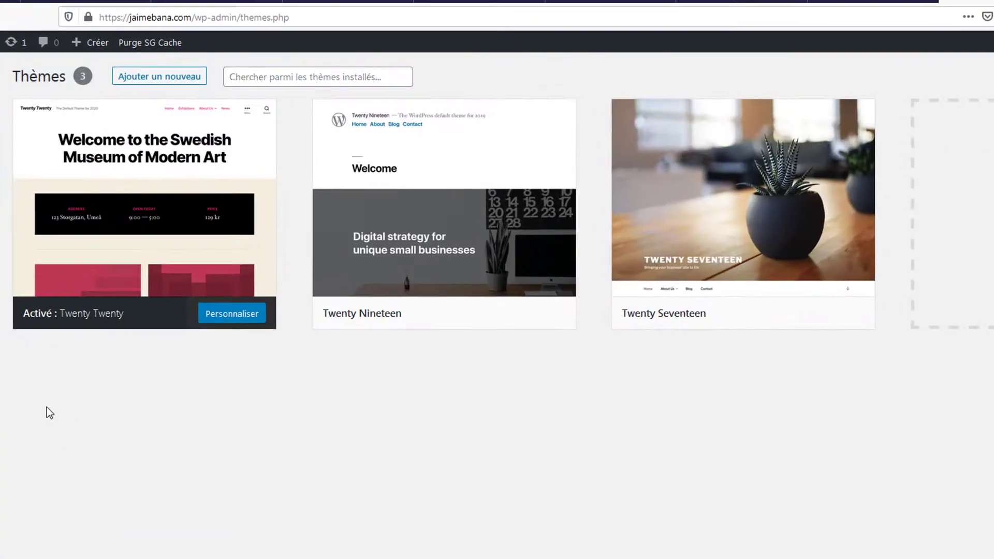
pyautogui.click(176, 78)
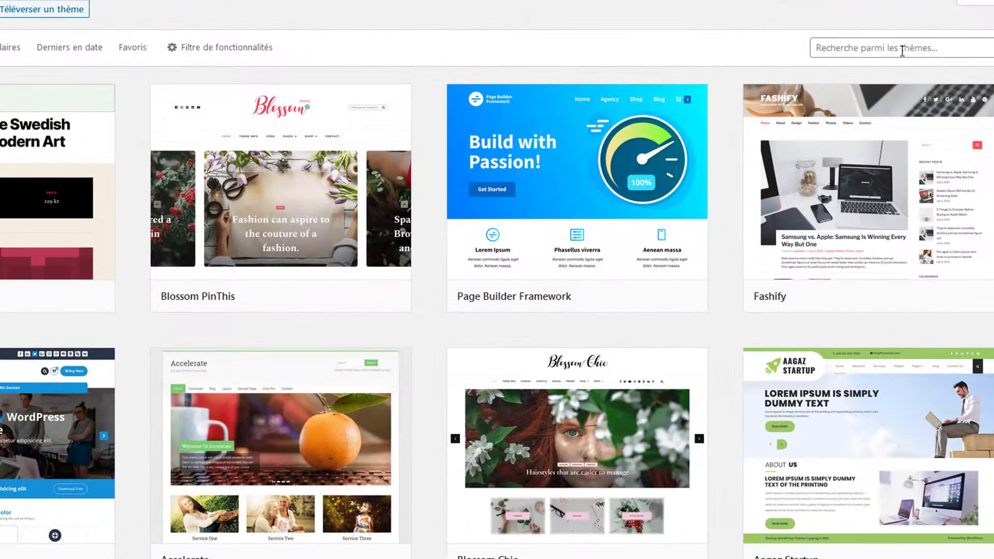
pyautogui.click(901, 50)
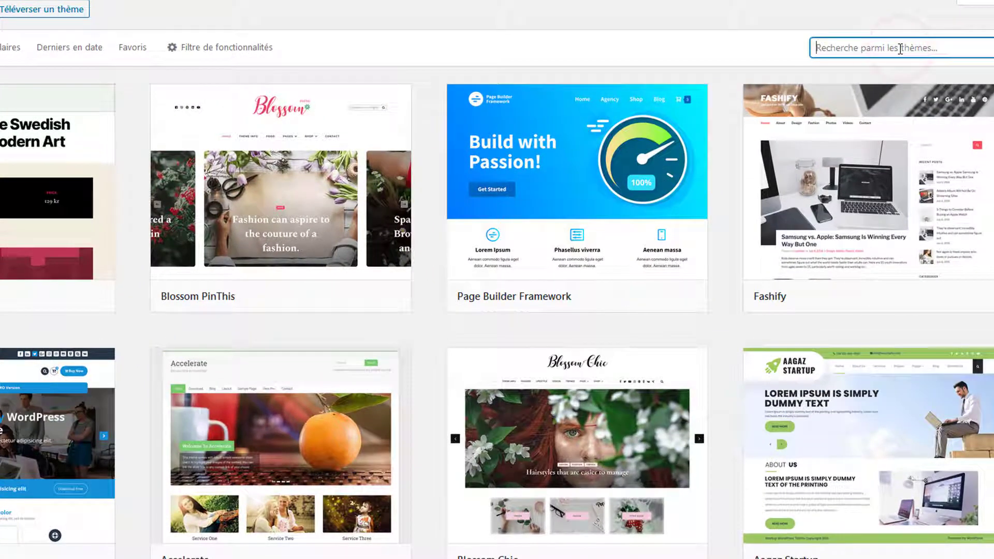
pyautogui.write('Astra')
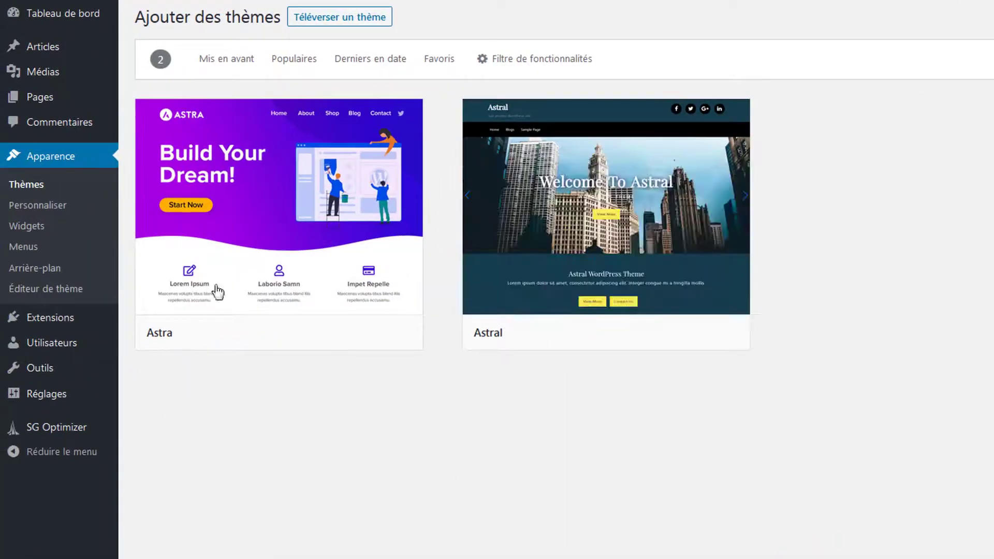
# - Install the Astra theme and activate it as the site's theme
pyautogui.moveTo(306, 262)
pyautogui.click(324, 334)
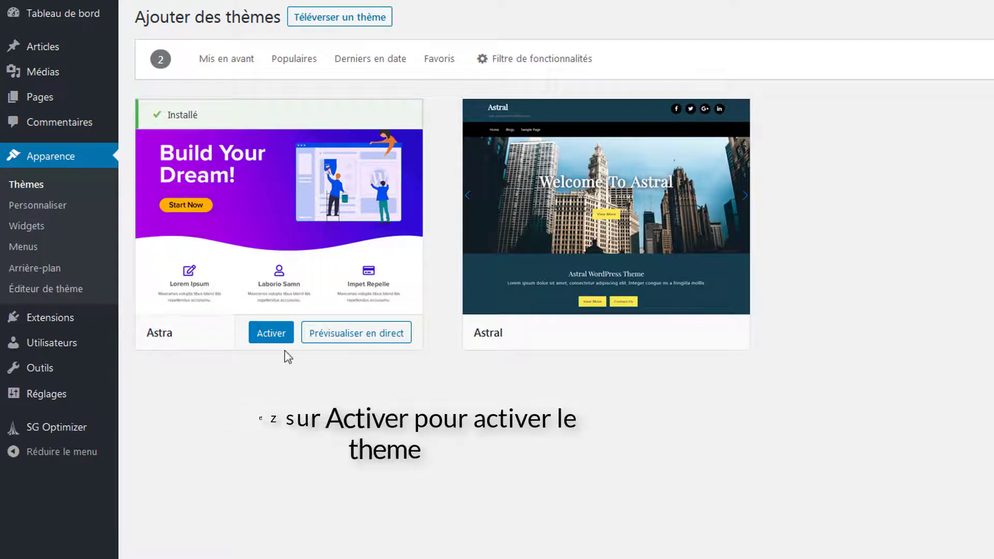
pyautogui.click(271, 334)
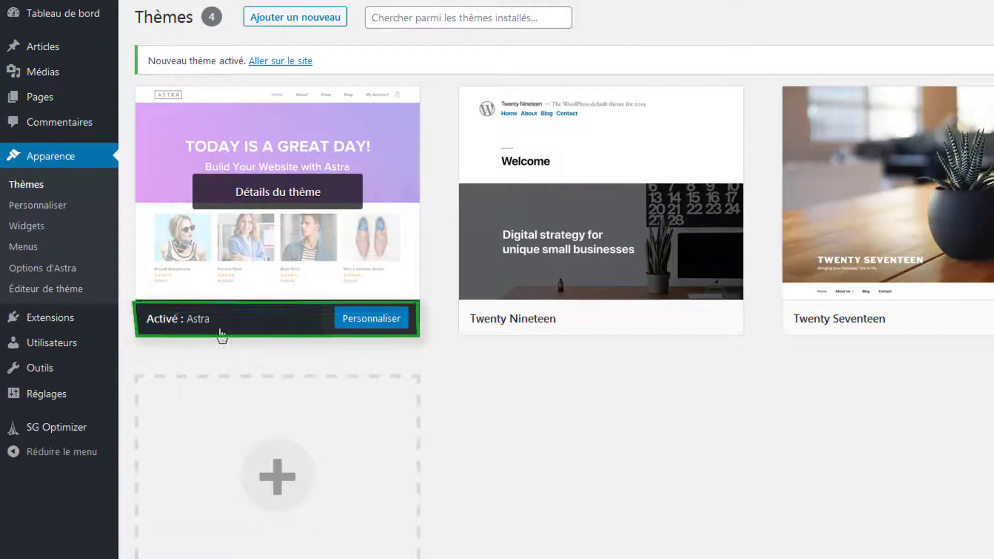
pyautogui.click(483, 414)
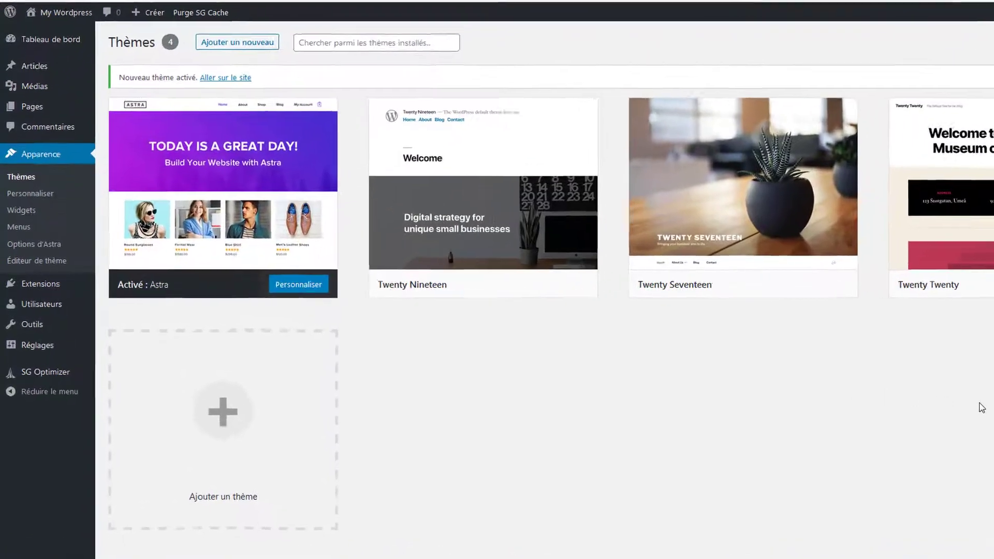
# - Search for, install and activate the Starter Templates plugin from Add New plugins
pyautogui.click(27, 287)
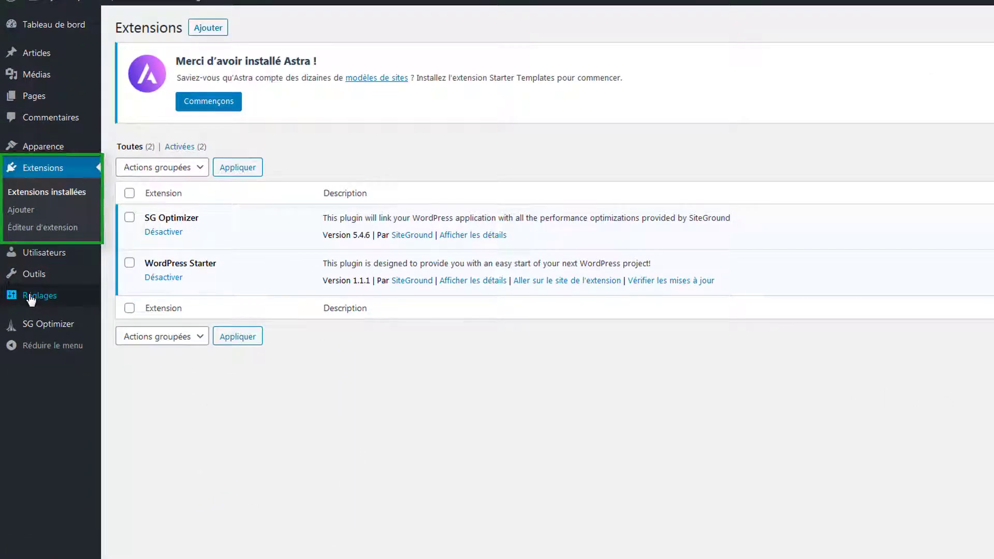
pyautogui.click(28, 213)
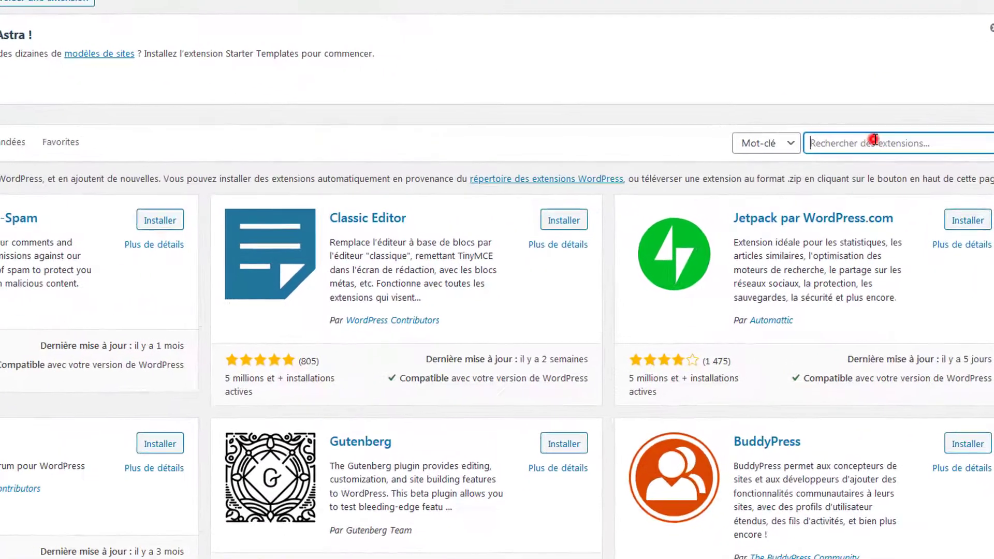
pyautogui.click(876, 177)
pyautogui.write('Astra')
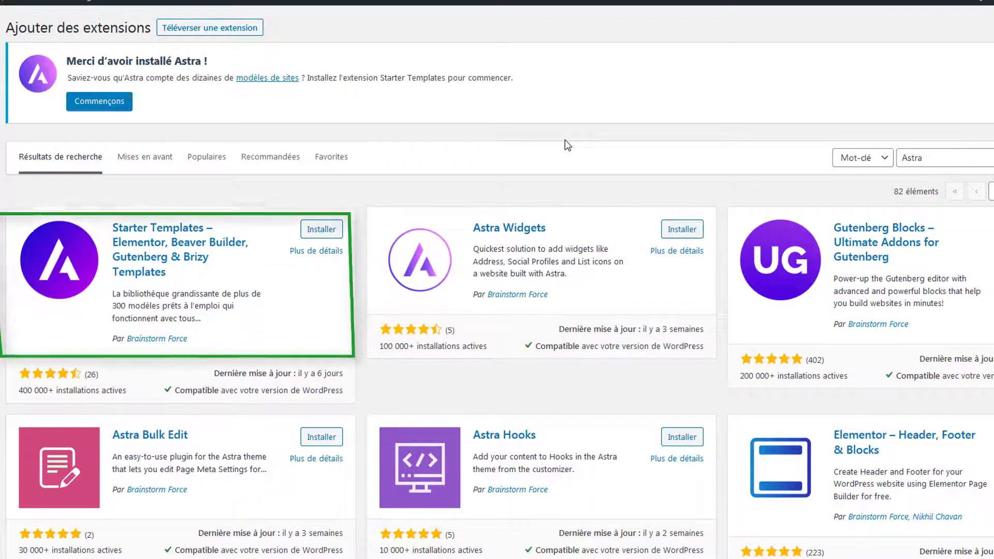
pyautogui.click(313, 228)
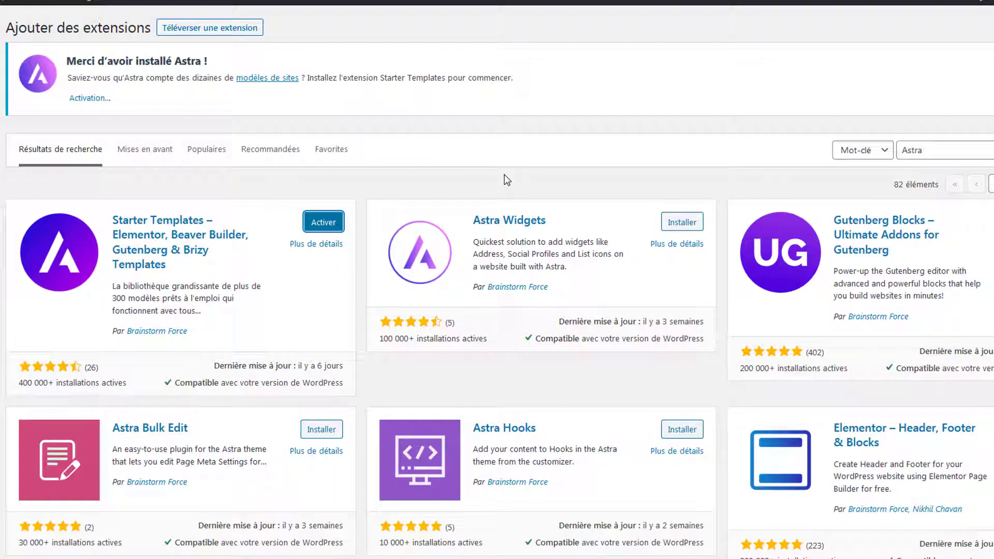
pyautogui.click(325, 221)
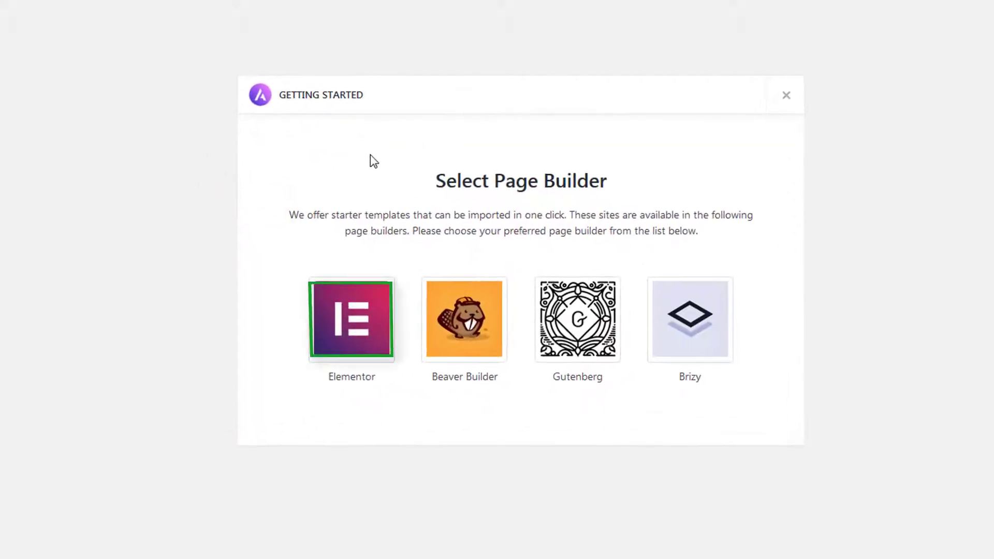
# - Pick Elementor as the page builder and open the Outdoor Adventure template from the gallery
pyautogui.click(338, 326)
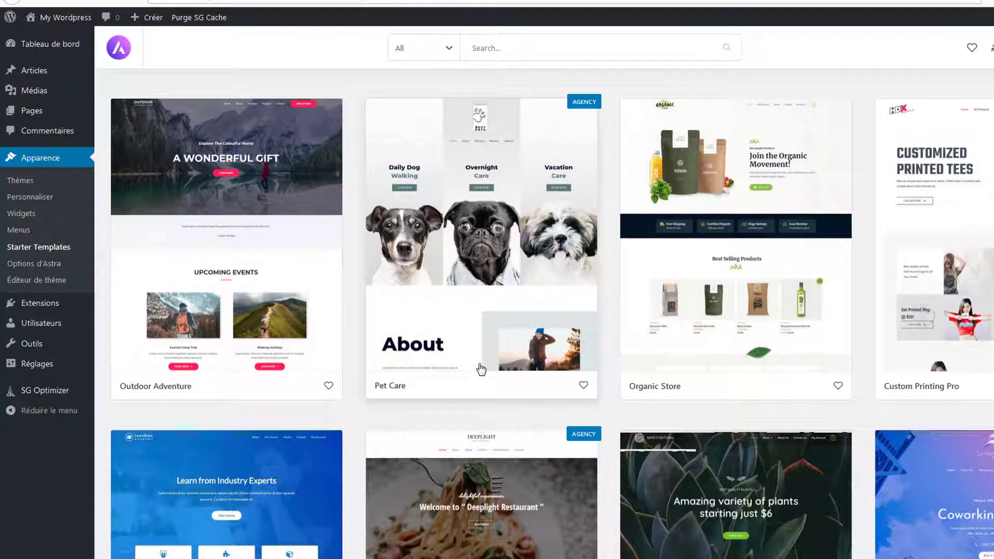
pyautogui.scroll(-10, 510, 412)
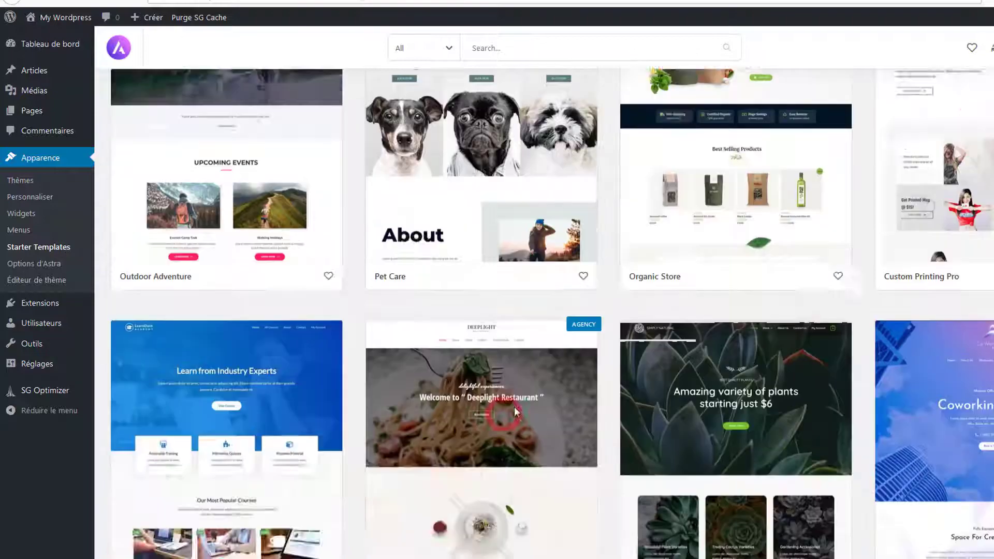
pyautogui.scroll(-15, 512, 404)
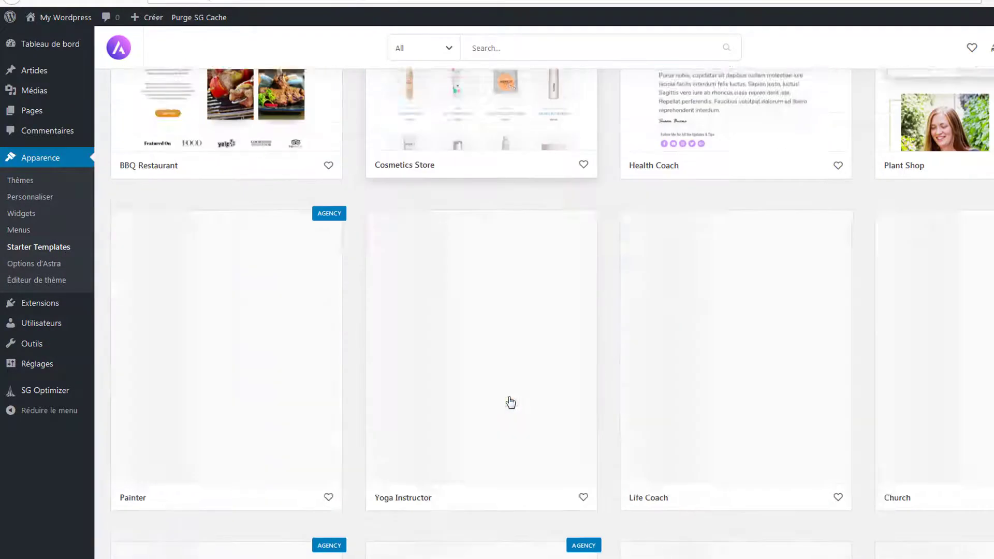
pyautogui.scroll(-5, 507, 401)
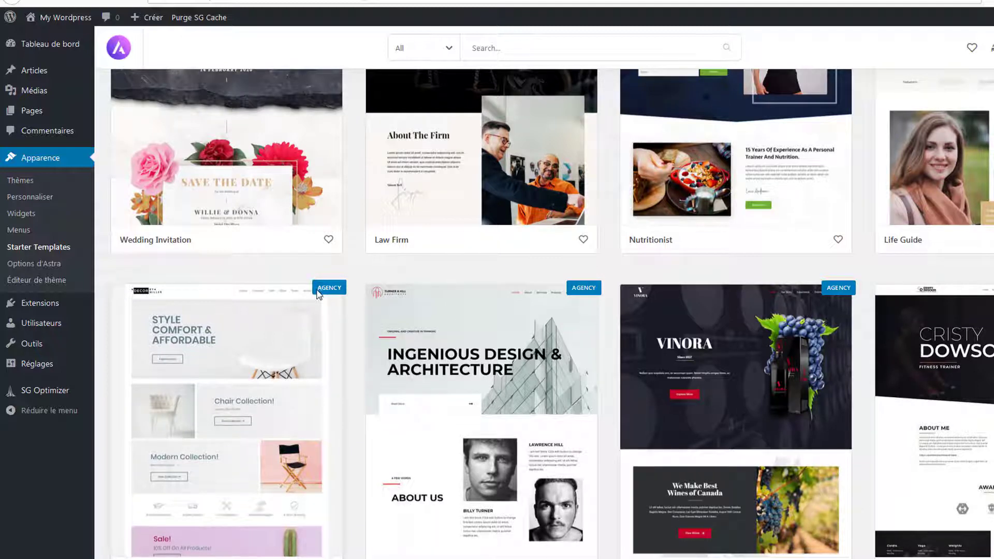
pyautogui.moveTo(336, 296)
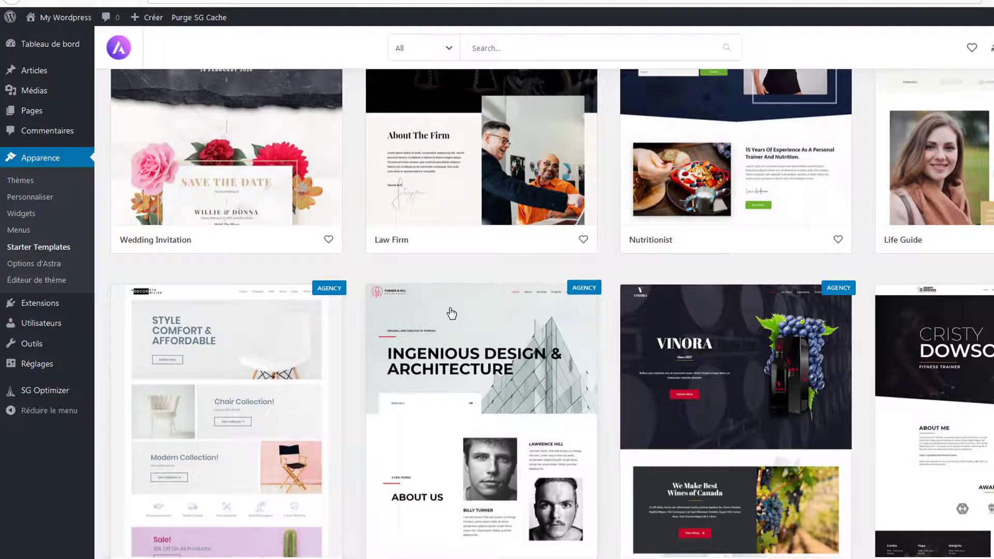
pyautogui.scroll(15, 450, 310)
pyautogui.scroll(10, 451, 314)
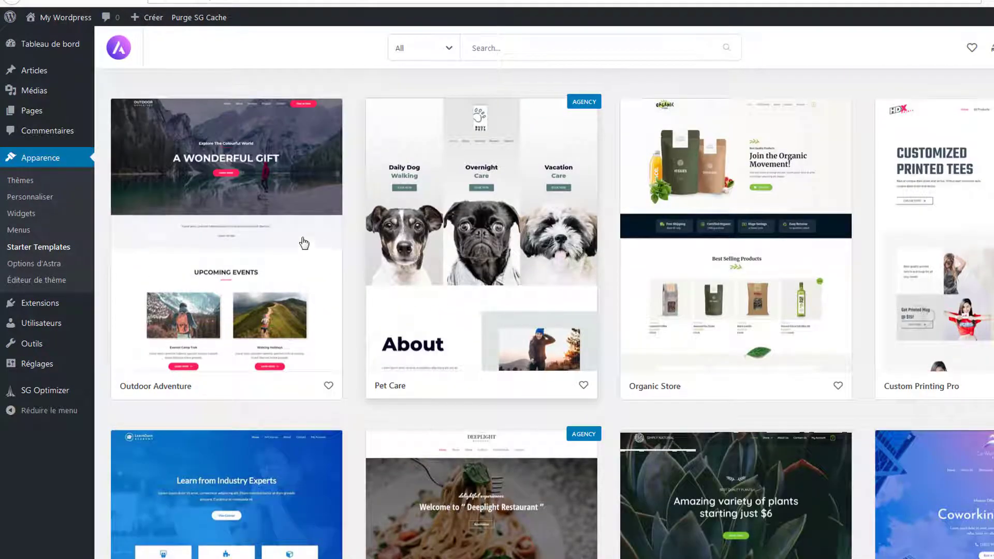
pyautogui.click(284, 222)
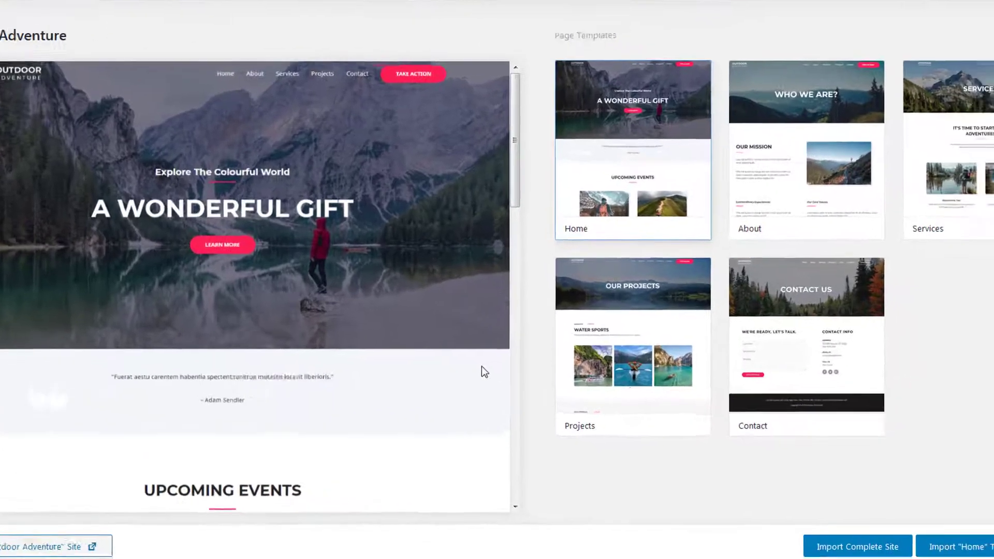
# - Import the complete Outdoor Adventure site and view the resulting live site
pyautogui.scroll(-5, 600, 401)
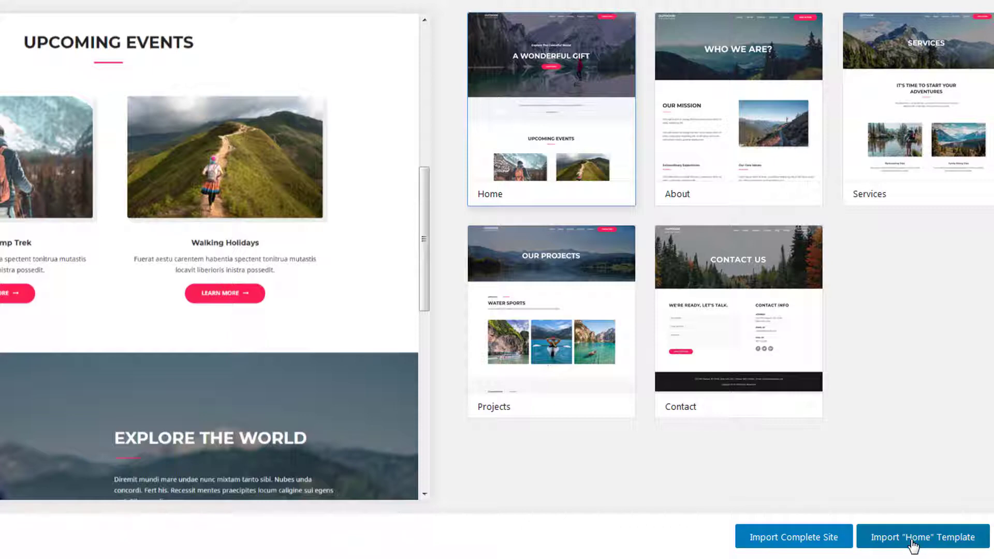
pyautogui.click(808, 538)
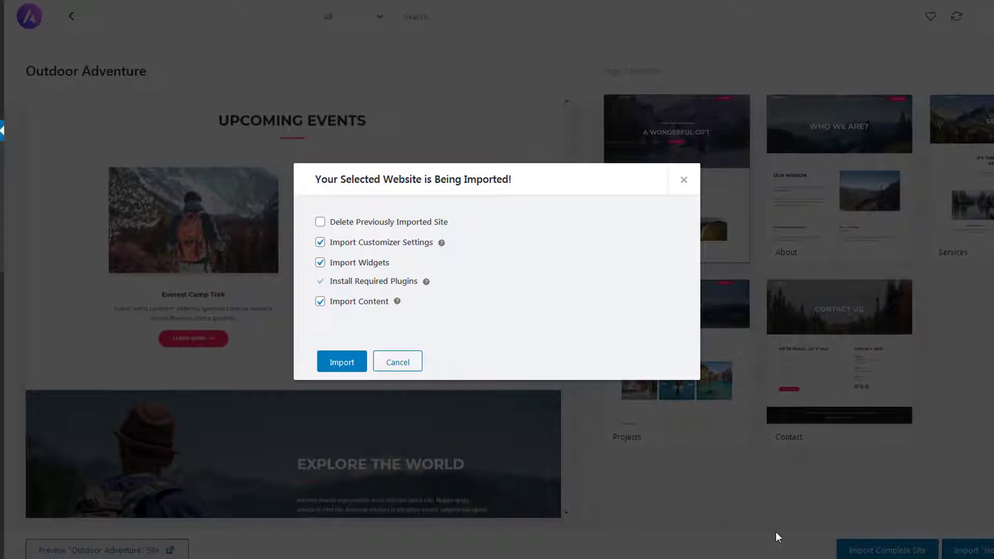
pyautogui.click(339, 361)
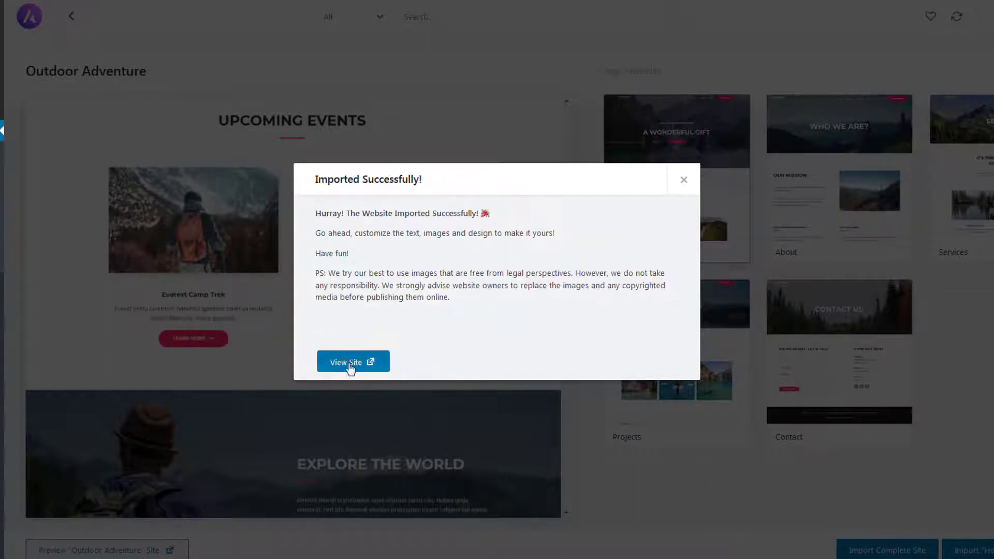
pyautogui.click(349, 362)
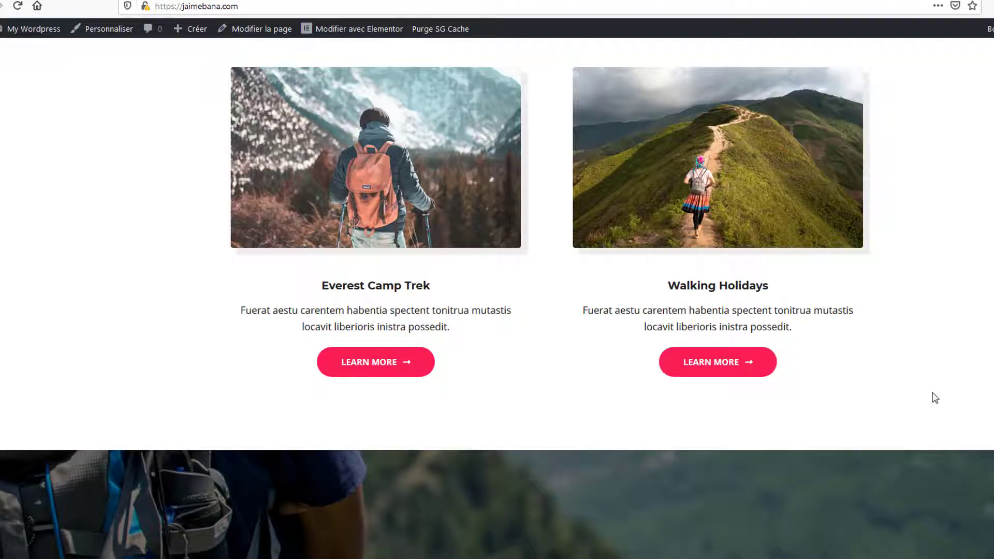
pyautogui.click(943, 303)
pyautogui.scroll(15, 962, 333)
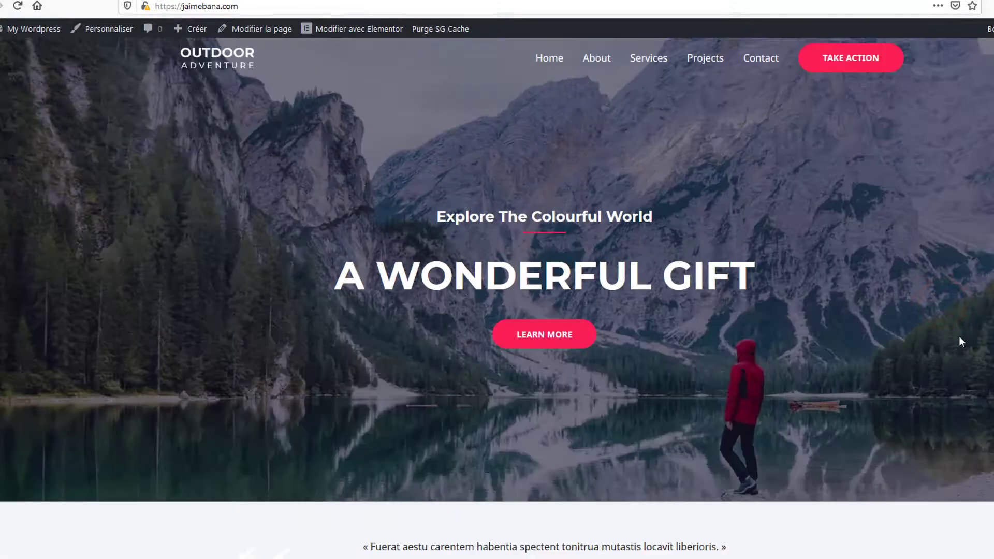
pyautogui.scroll(-10, 956, 339)
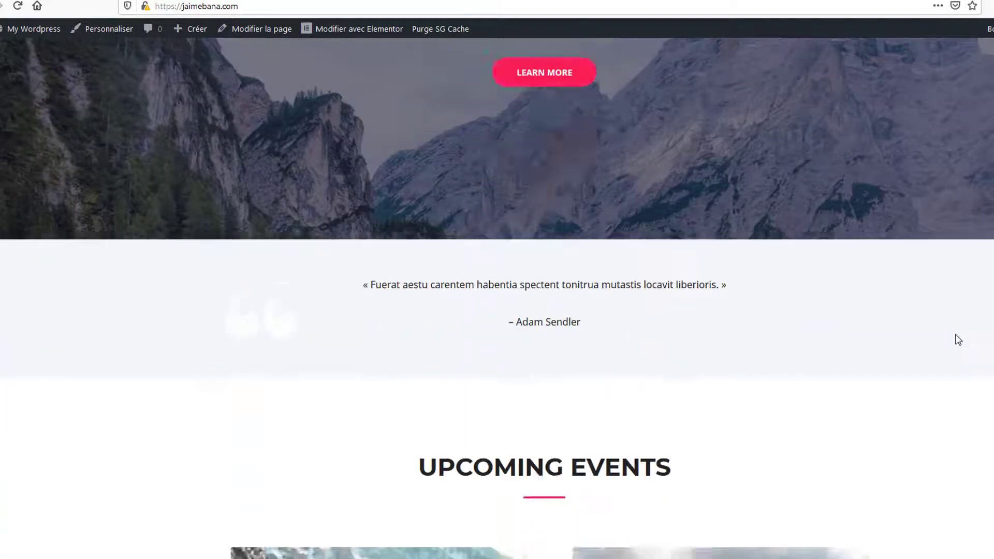
pyautogui.scroll(-12, 957, 340)
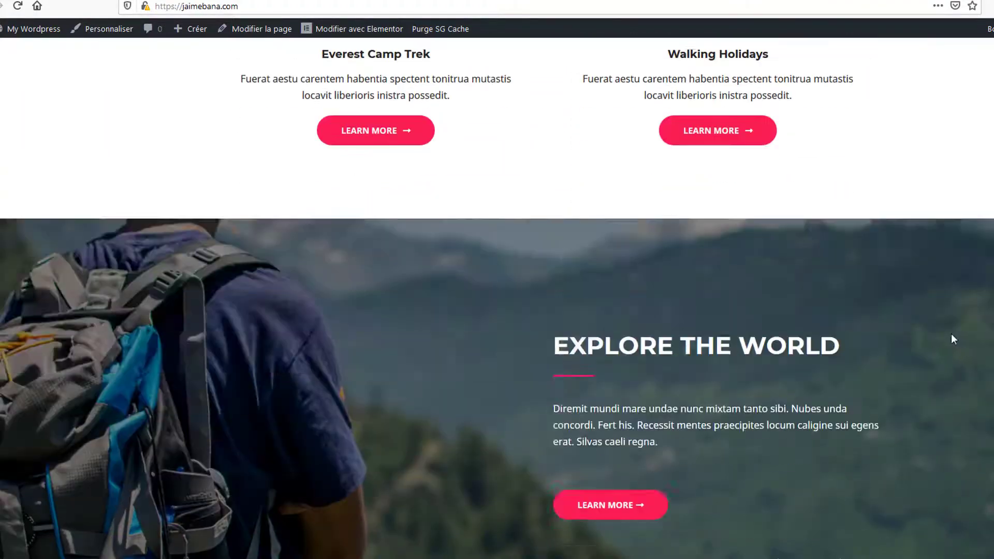
pyautogui.scroll(-4, 953, 339)
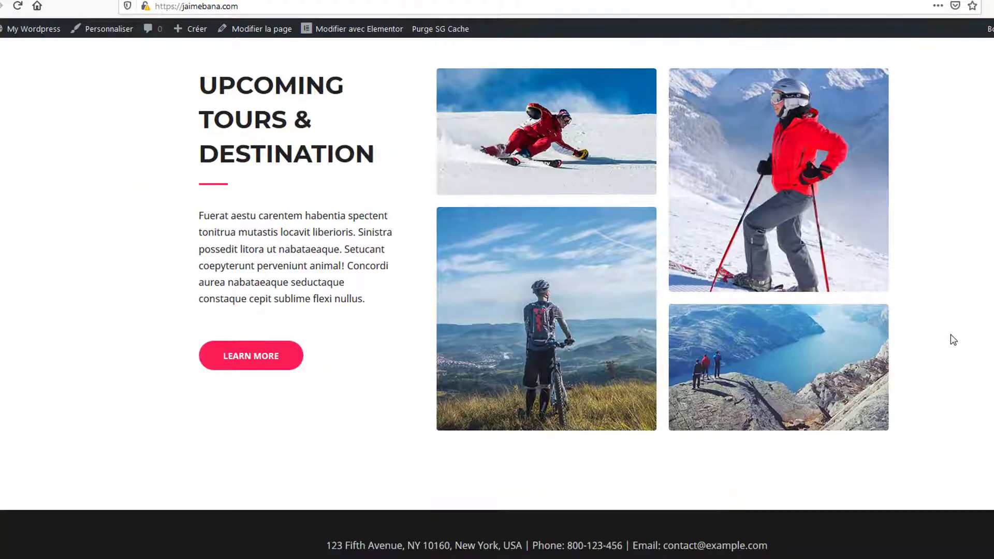
pyautogui.scroll(4, 953, 339)
pyautogui.scroll(10, 952, 340)
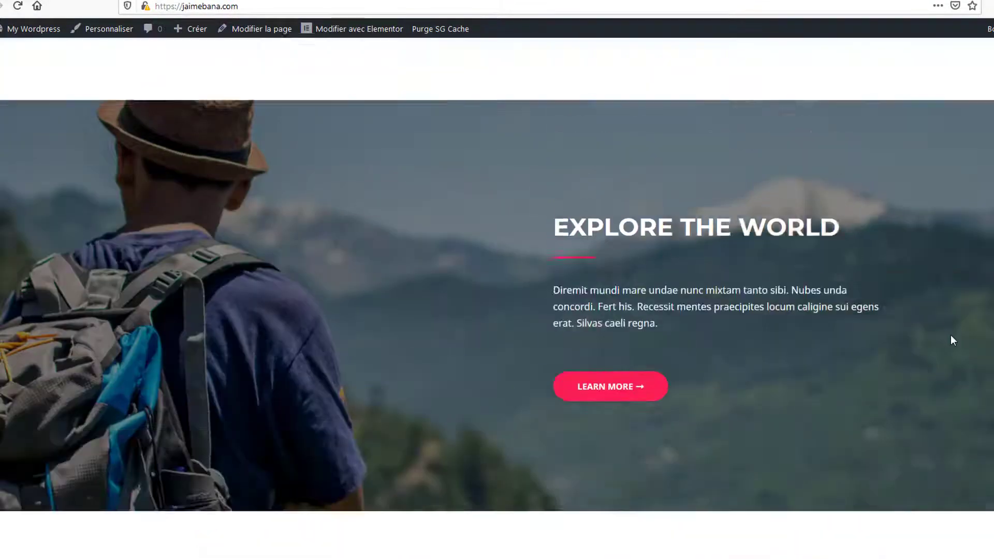
pyautogui.scroll(10, 950, 336)
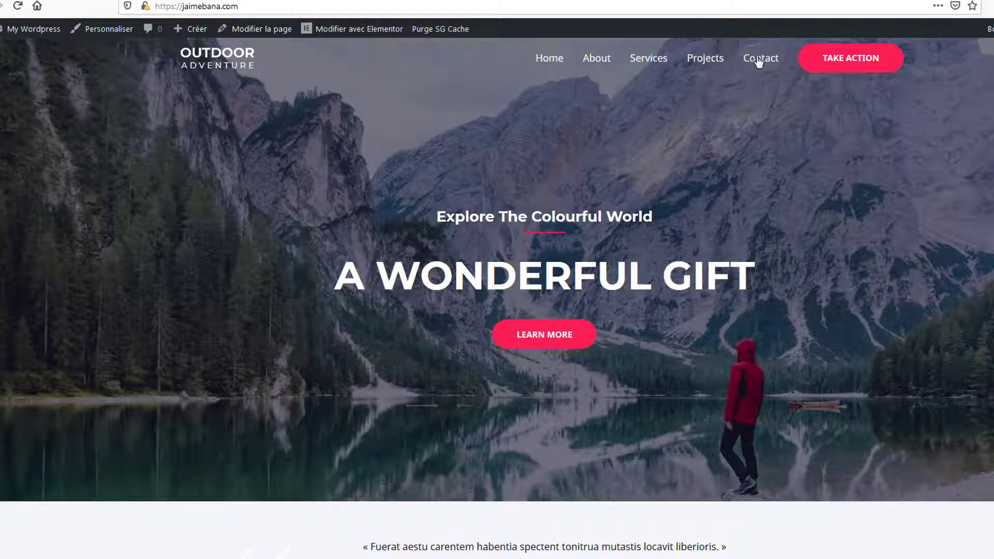
# - Browse the imported site's About, Services and Contact pages, scrolling through each
pyautogui.click(597, 59)
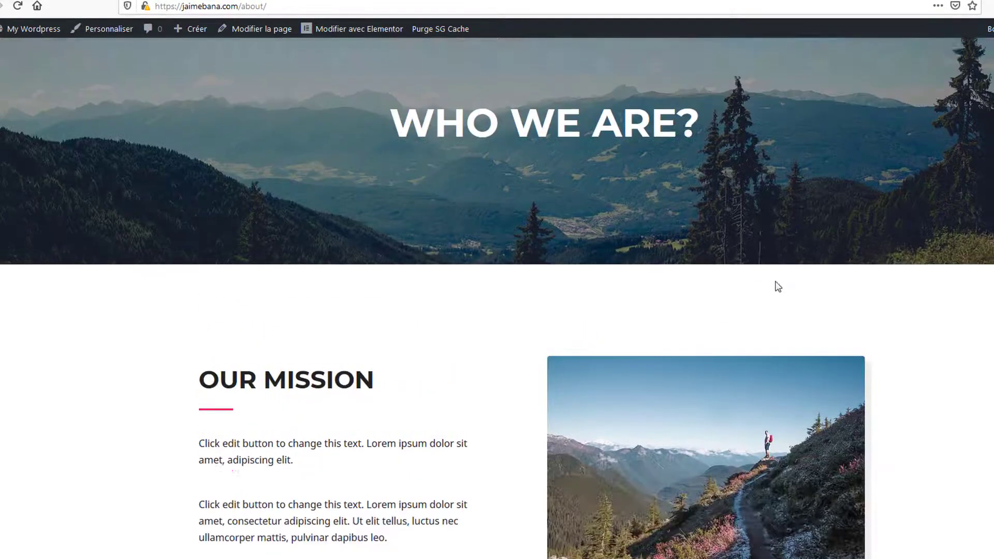
pyautogui.scroll(2, 775, 282)
pyautogui.click(657, 57)
pyautogui.scroll(-11, 833, 307)
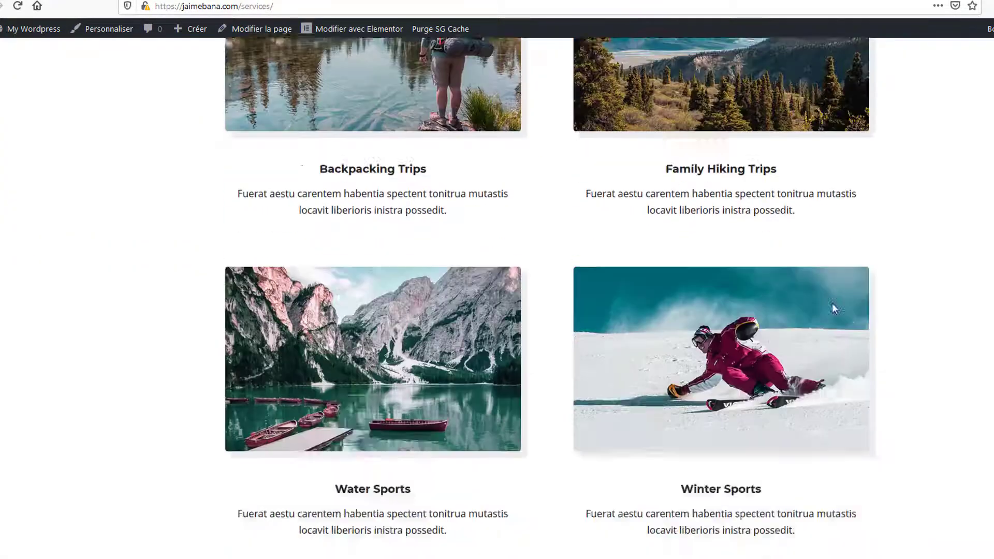
pyautogui.scroll(7, 832, 305)
pyautogui.scroll(5, 823, 296)
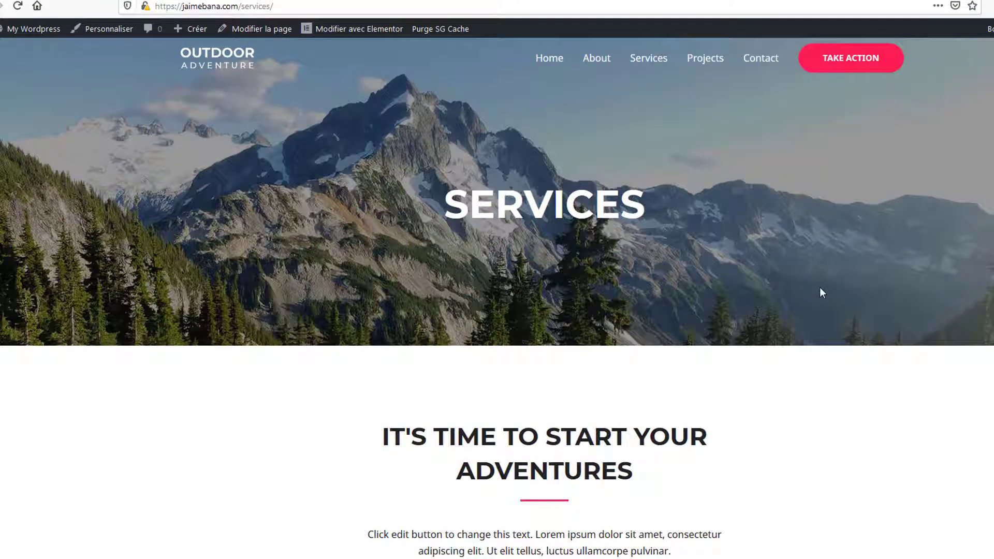
pyautogui.click(755, 59)
pyautogui.scroll(-3, 760, 294)
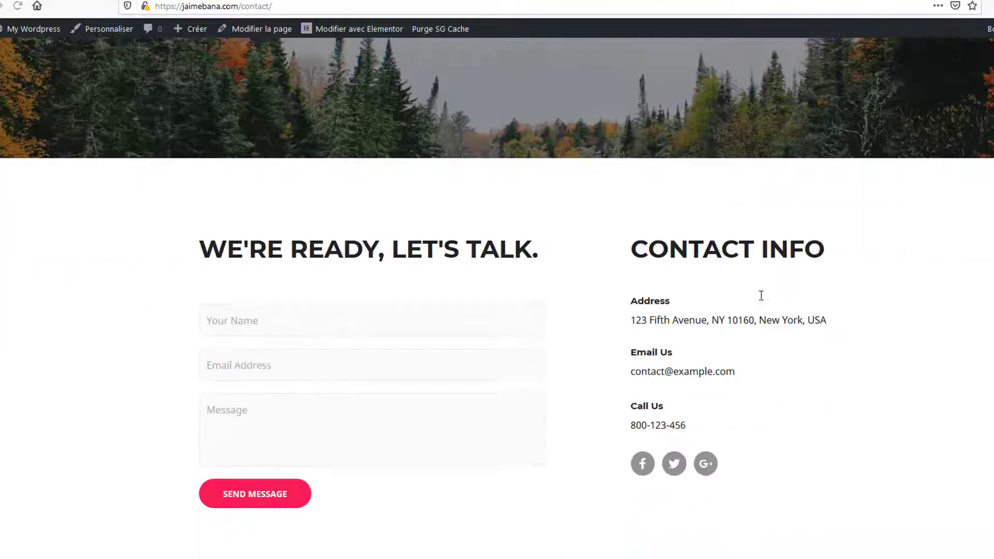
pyautogui.scroll(-2, 761, 295)
pyautogui.scroll(5, 849, 326)
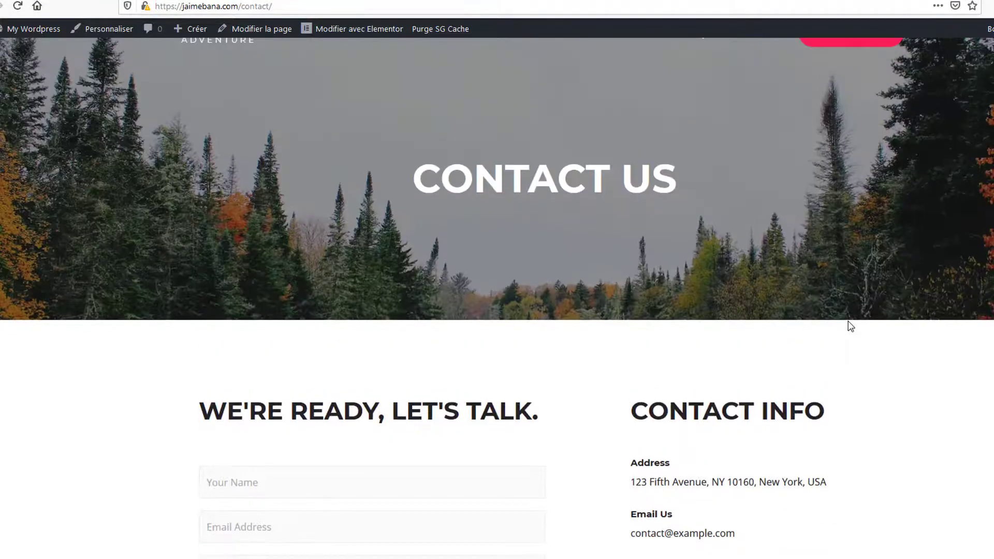
pyautogui.scroll(1, 848, 320)
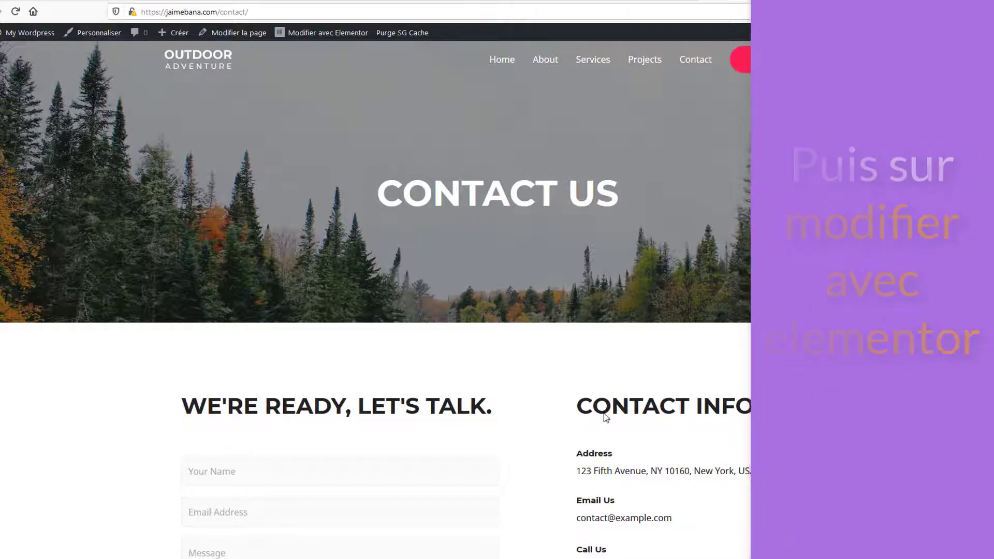
# - Return to the jaimebana.com home page and open it in the Elementor editor
pyautogui.scroll(-5, 844, 441)
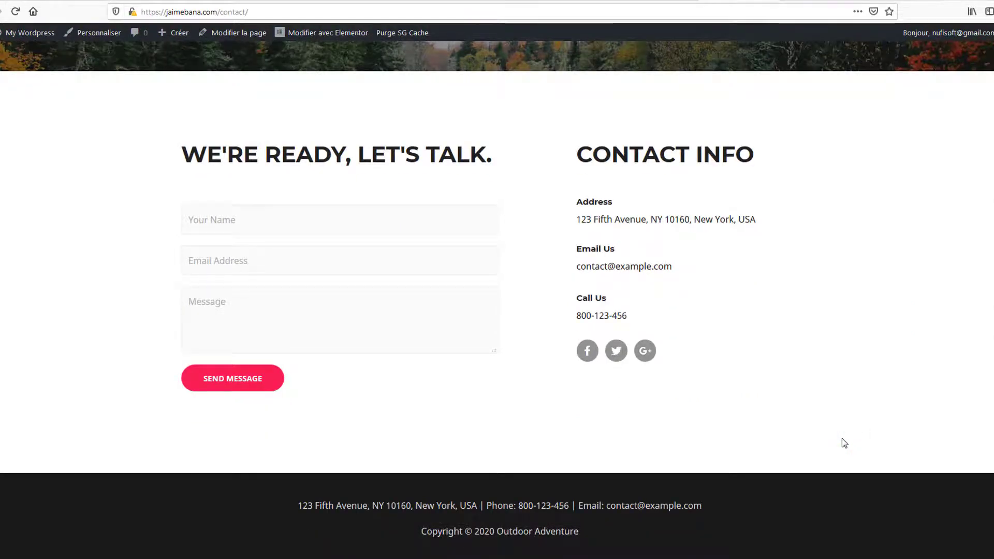
pyautogui.scroll(5, 843, 443)
pyautogui.click(501, 59)
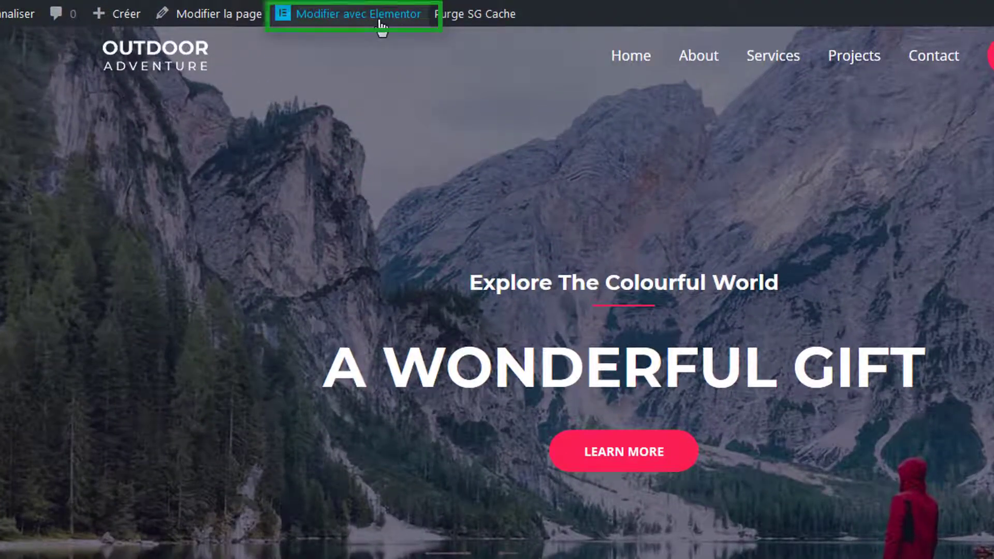
pyautogui.click(379, 23)
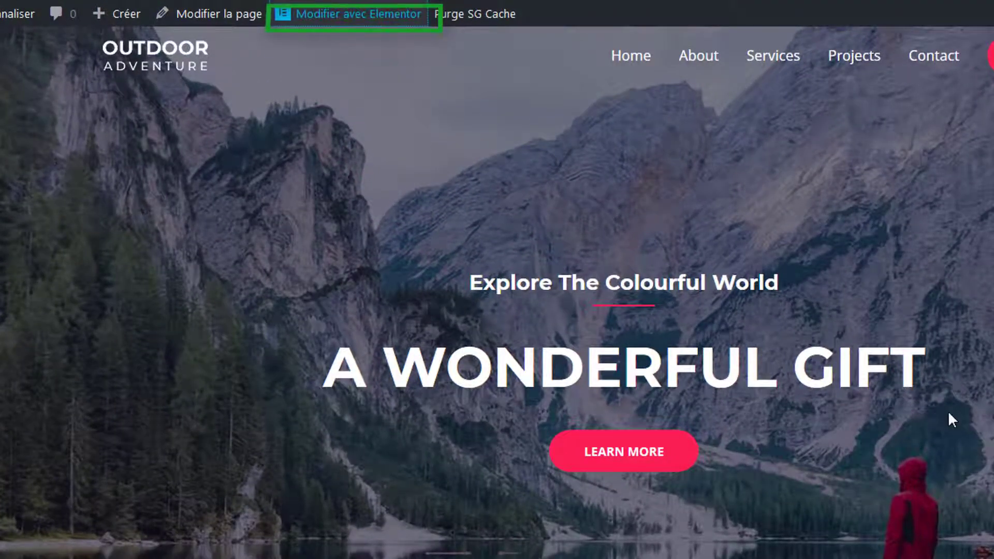
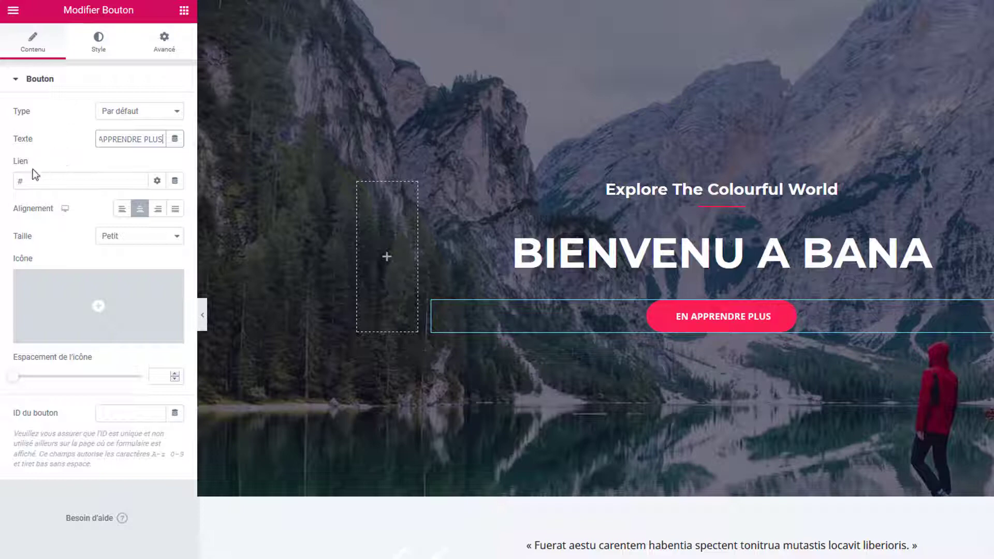
# - Give the EN APPRENDRE PLUS button a blue #4054B2 background and save with Mettre à jour
pyautogui.moveTo(29, 177); pyautogui.dragTo(14, 178)
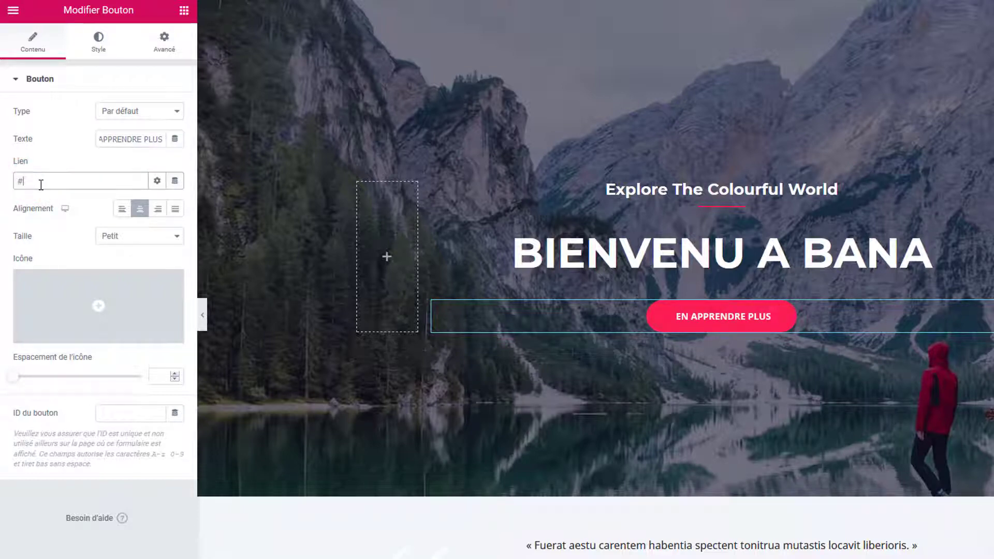
pyautogui.click(100, 42)
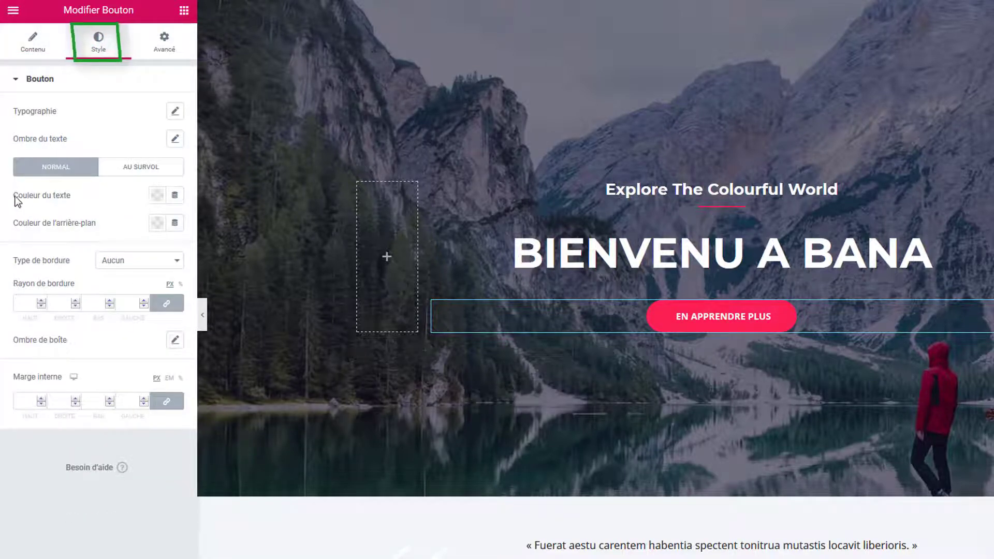
pyautogui.click(155, 227)
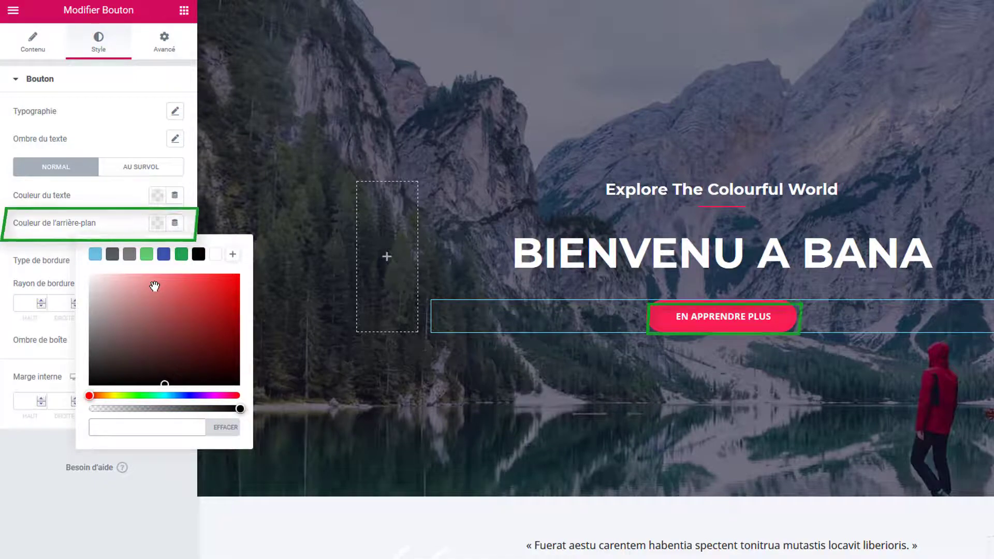
pyautogui.click(163, 253)
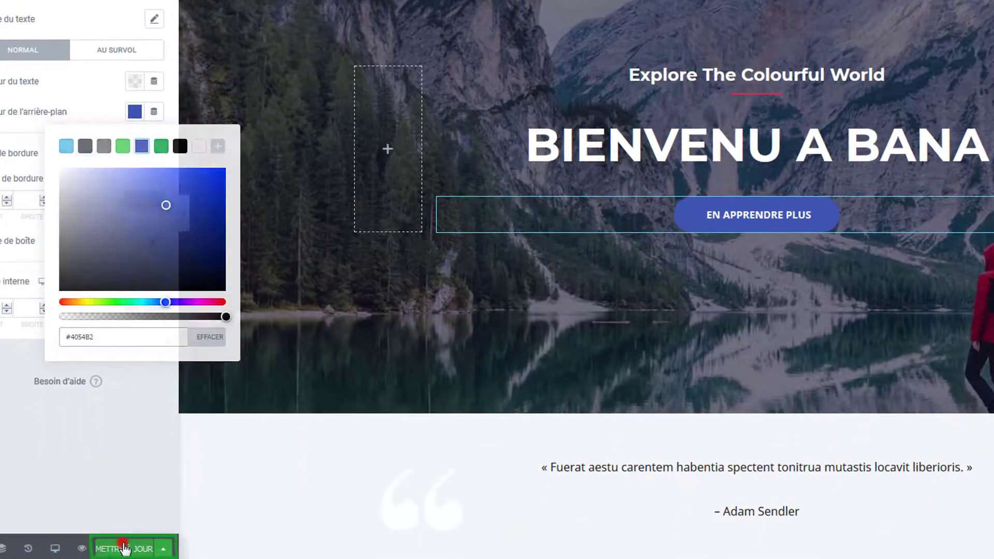
pyautogui.click(125, 545)
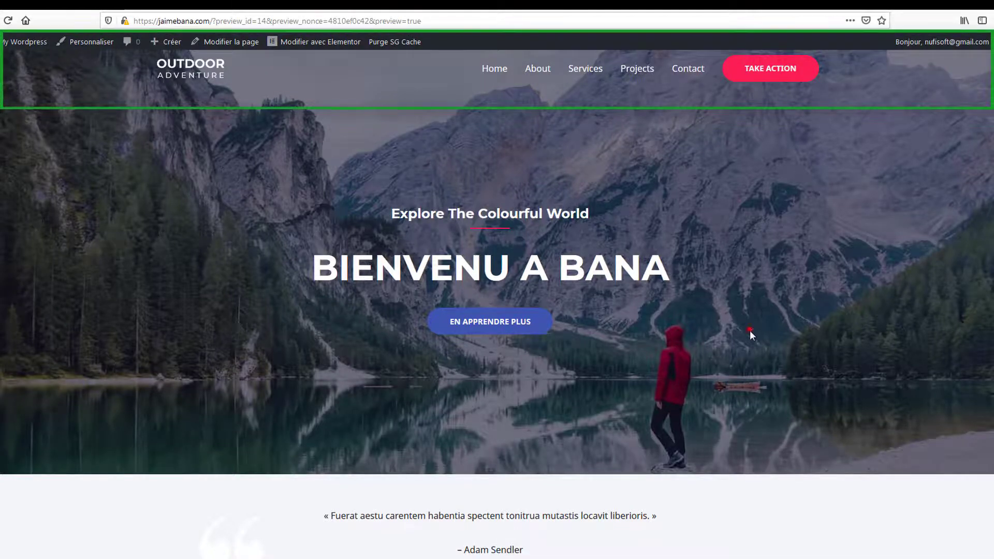
# - Scroll through the home page preview, then open the Astra theme customizer (Personnaliser)
pyautogui.scroll(-2, 749, 334)
pyautogui.scroll(-15, 748, 334)
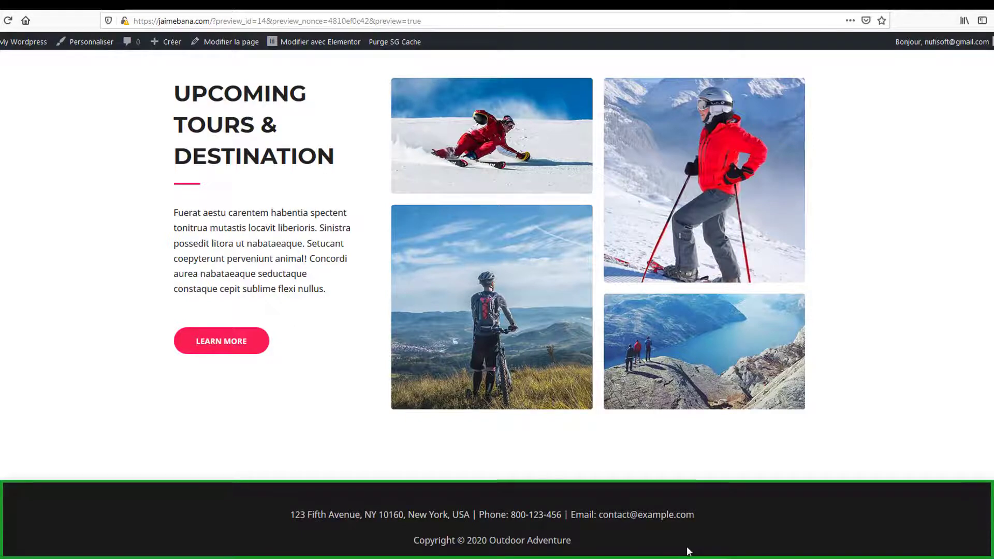
pyautogui.scroll(10, 596, 461)
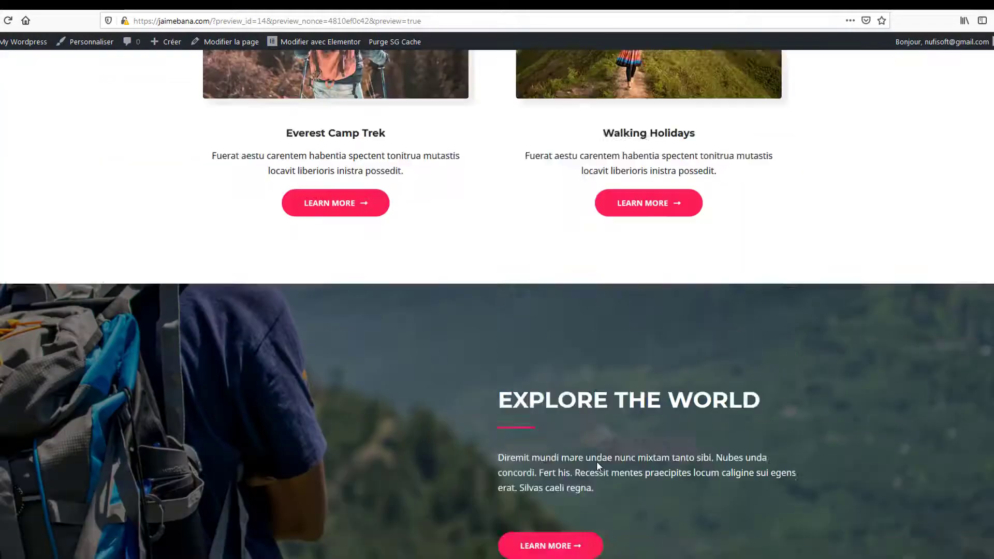
pyautogui.scroll(5, 596, 461)
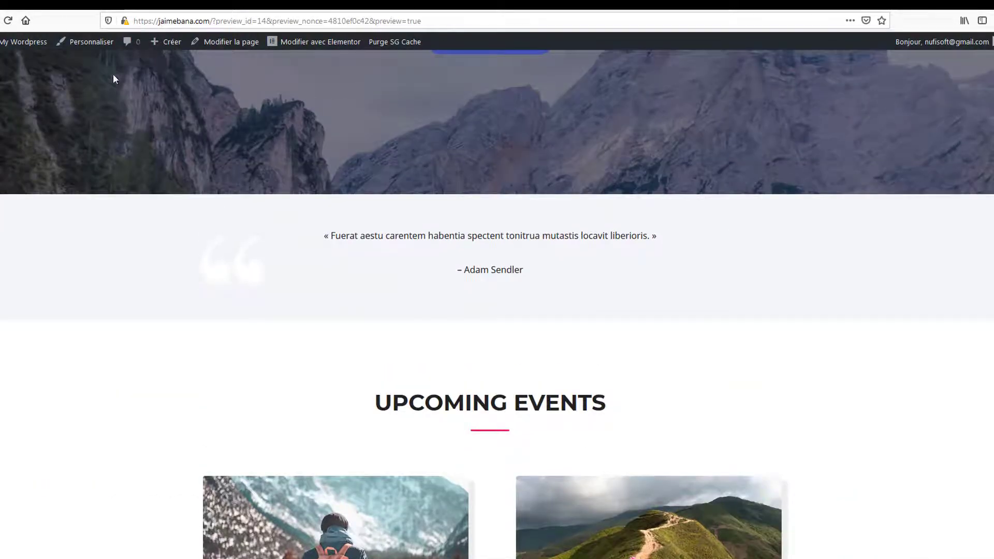
pyautogui.click(92, 43)
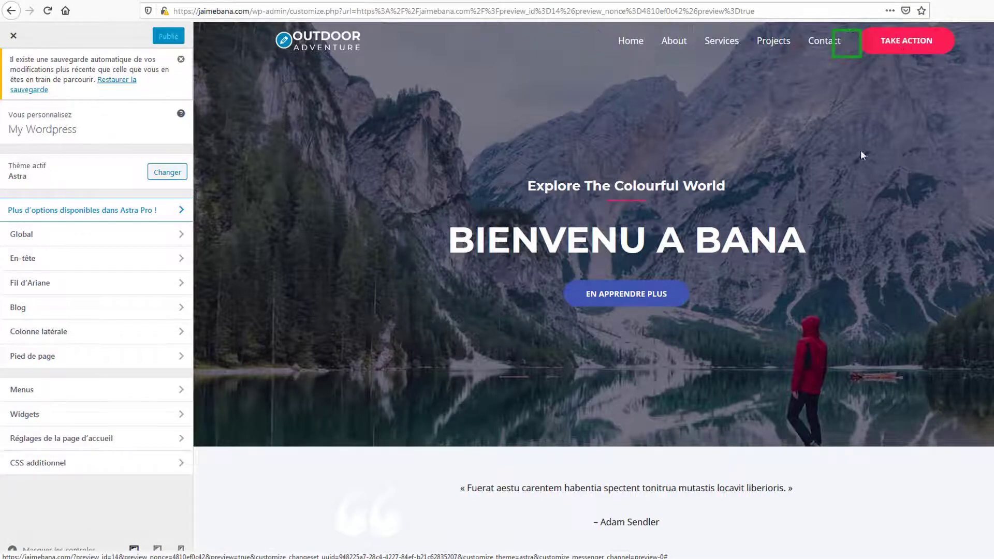
# - Open the Pied de page footer settings and edit section 1's address, phone and e-mail text
pyautogui.scroll(-20, 801, 284)
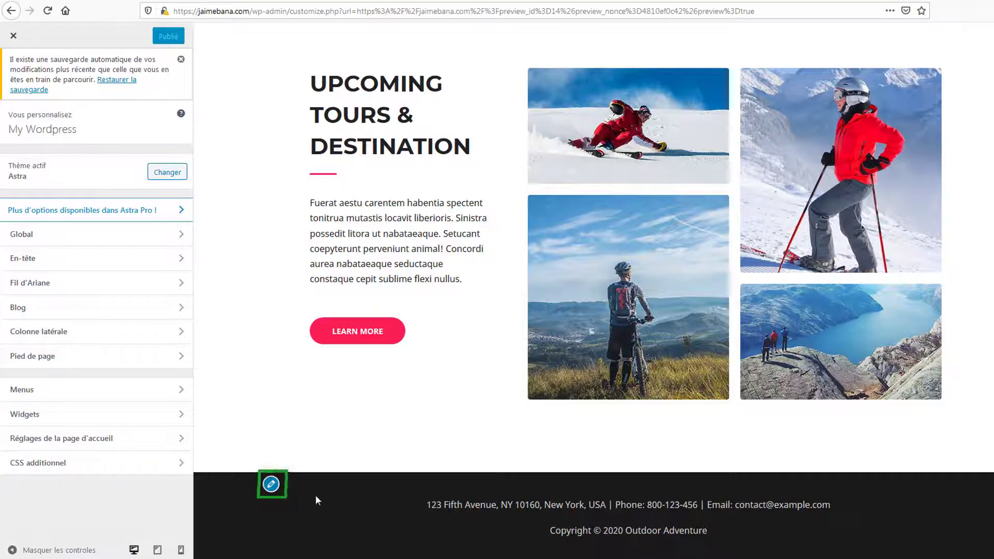
pyautogui.click(271, 484)
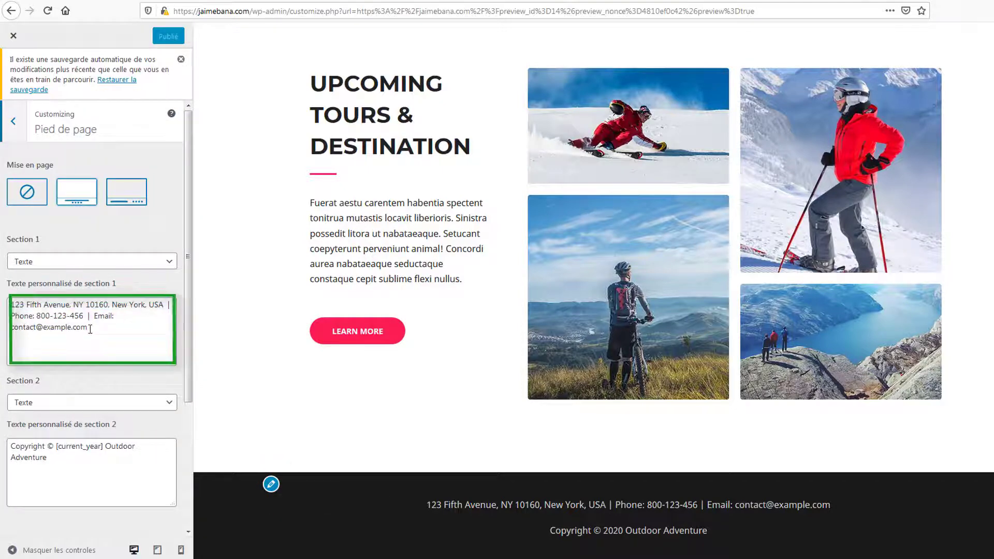
pyautogui.moveTo(89, 328); pyautogui.dragTo(3, 305)
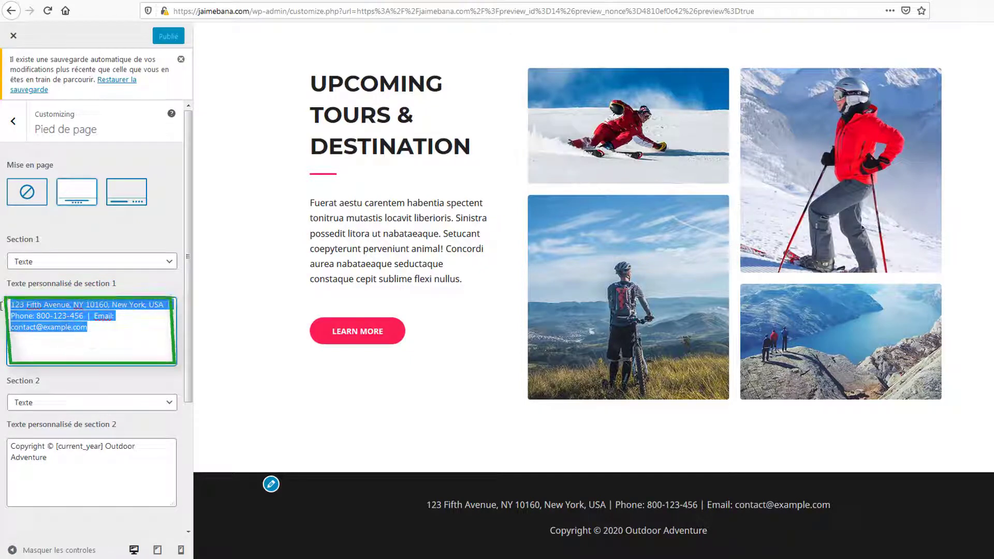
pyautogui.scroll(-3, 99, 429)
pyautogui.scroll(-3, 98, 429)
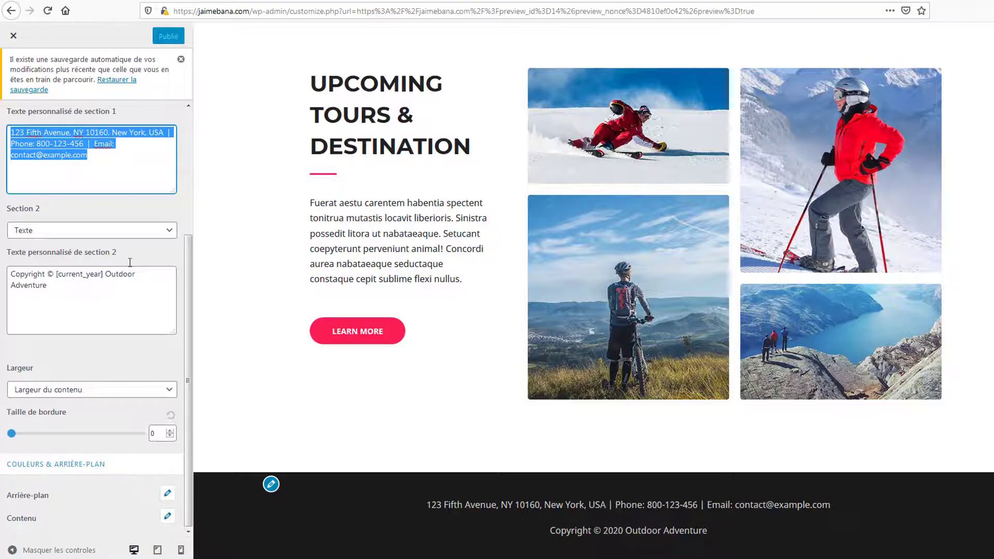
pyautogui.click(98, 156)
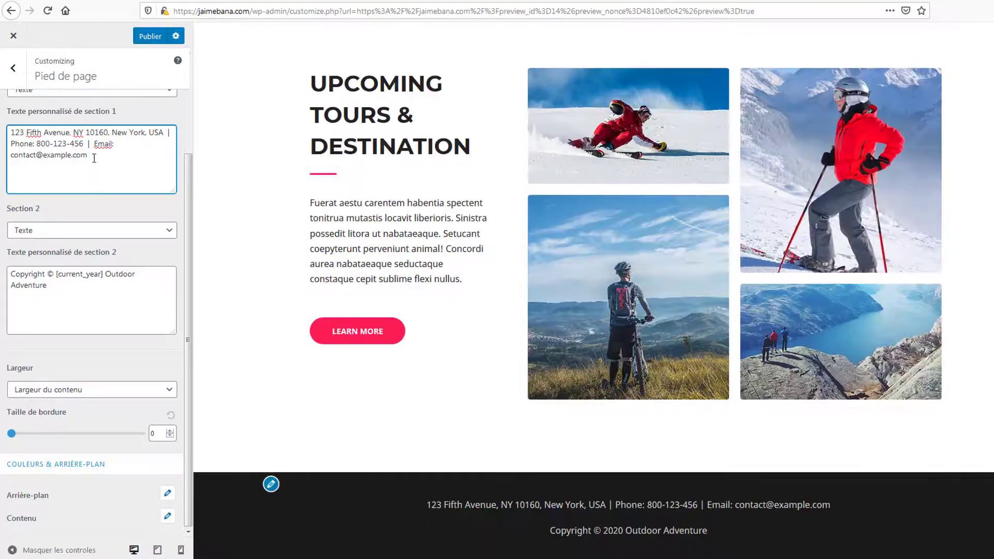
pyautogui.click(95, 158)
pyautogui.scroll(20, 585, 314)
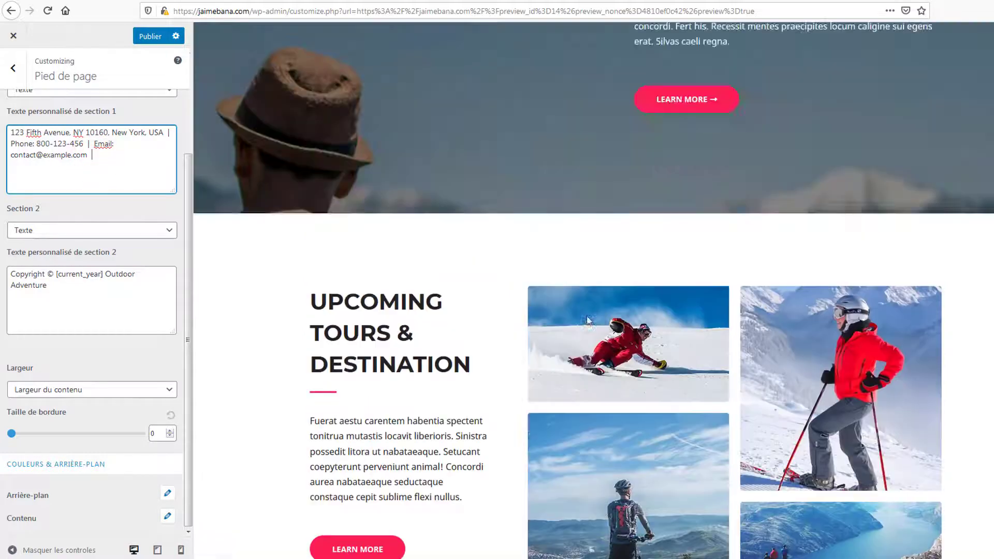
pyautogui.scroll(10, 583, 317)
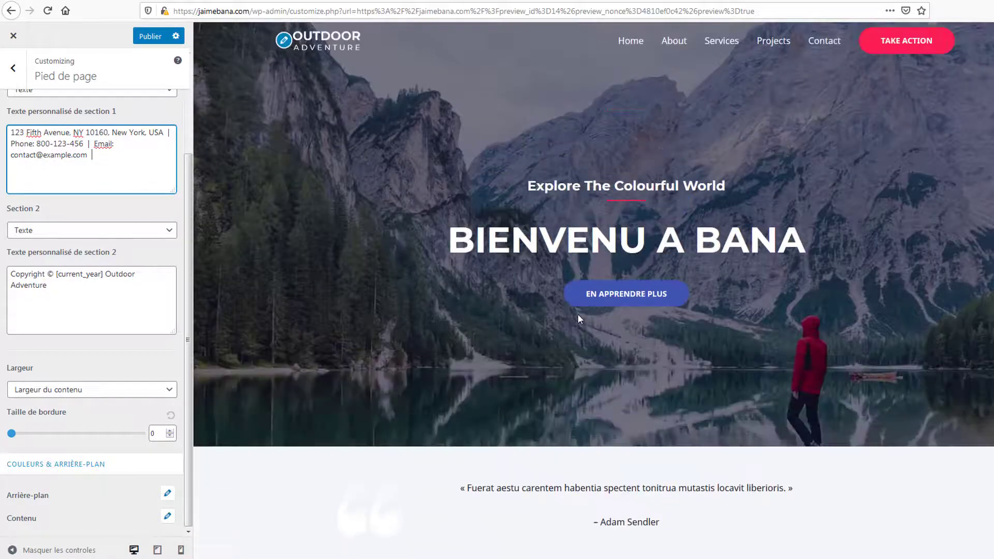
# - Review the En-tête transparent logo image settings, then close the customizer
pyautogui.click(283, 40)
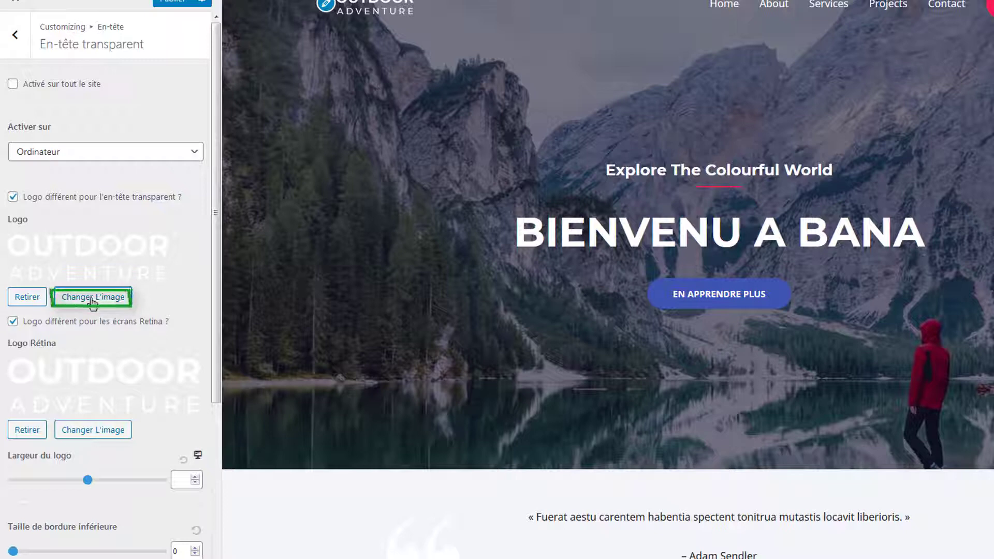
pyautogui.click(414, 378)
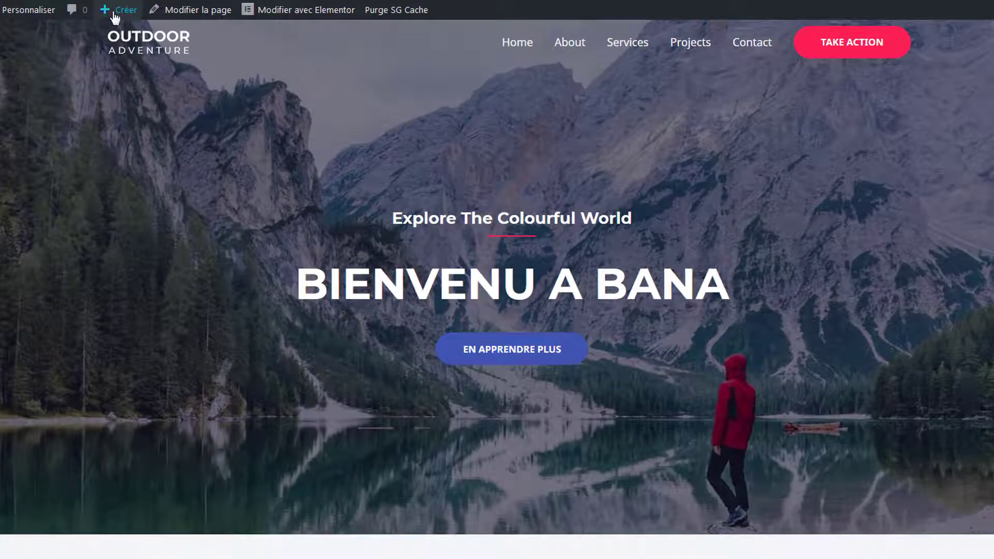
# - Create a new page titled 'NOs services' and launch Elementor on it
pyautogui.moveTo(115, 15)
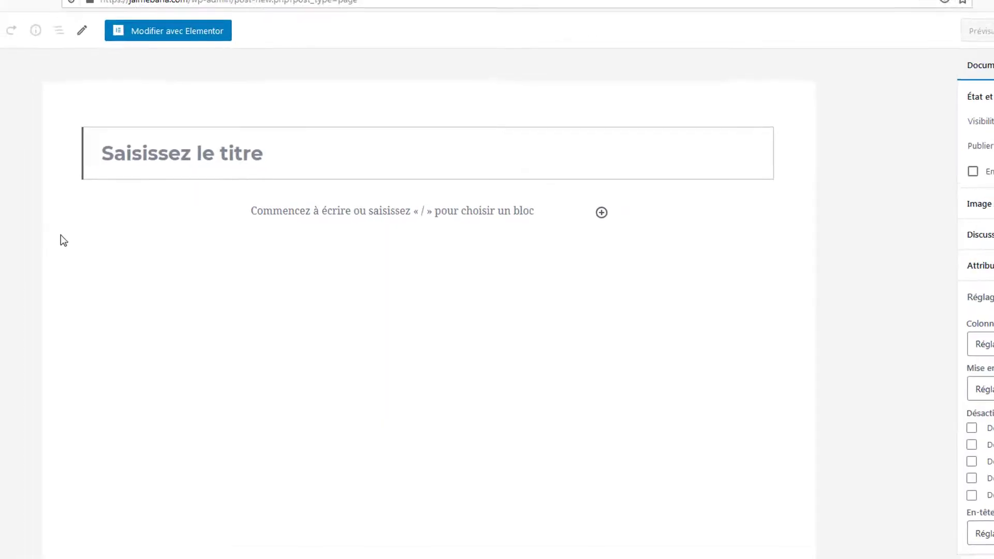
pyautogui.click(288, 174)
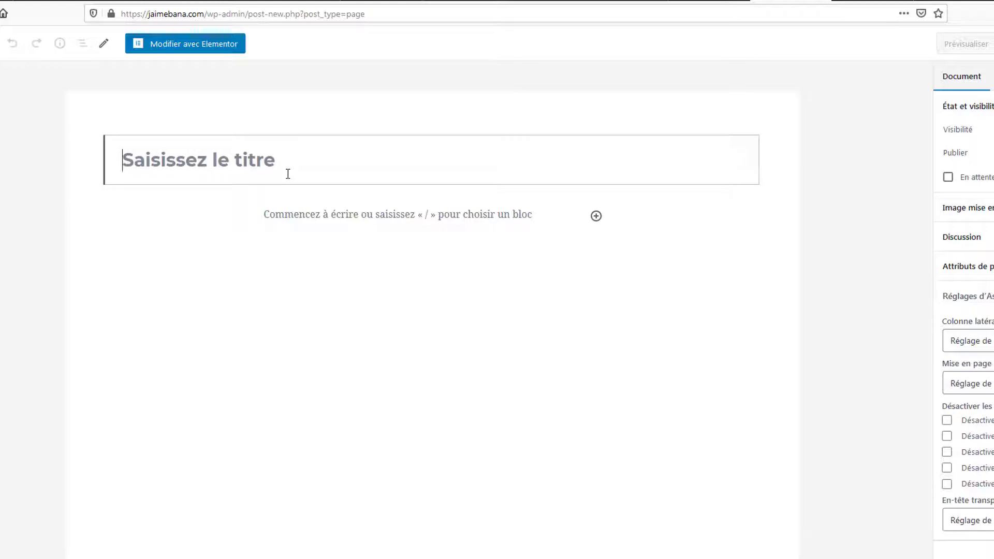
pyautogui.write('NOs services')
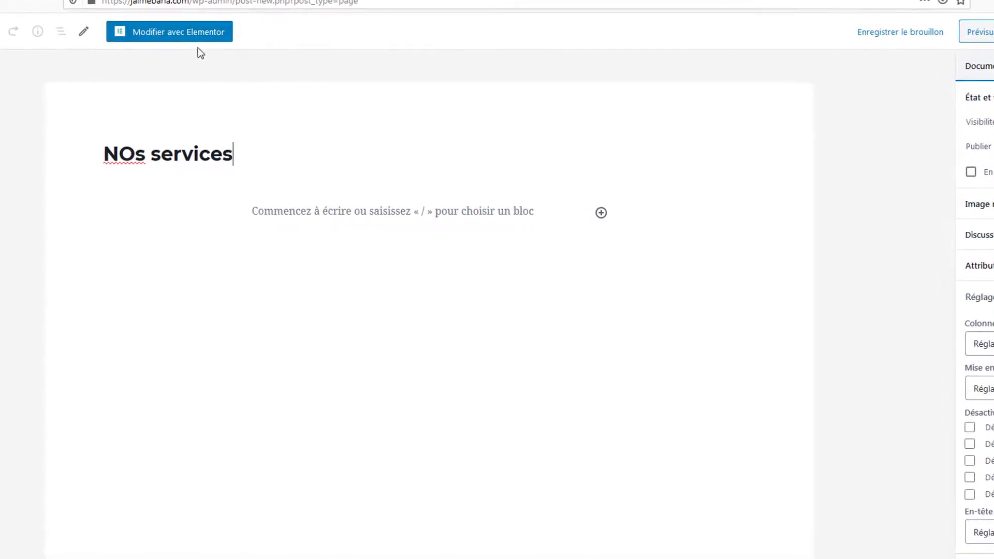
pyautogui.click(197, 41)
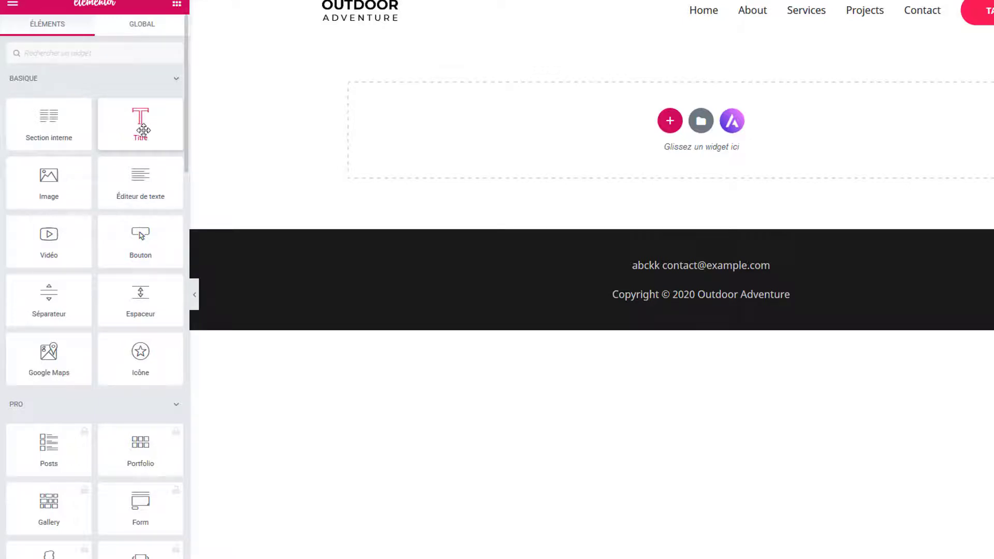
# - Add a heading at the top of the page reading 'NOs services'
pyautogui.moveTo(143, 130); pyautogui.dragTo(625, 111)
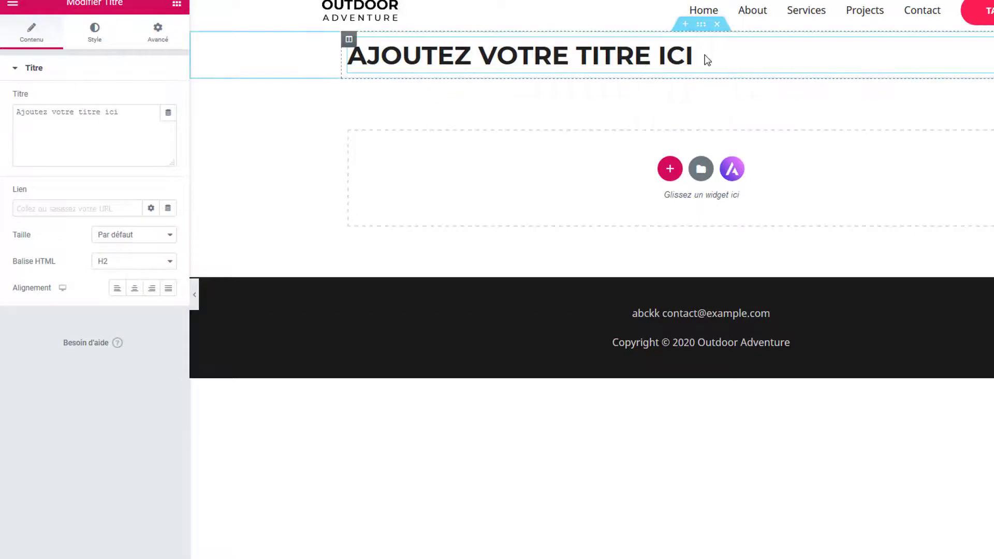
pyautogui.click(703, 54)
pyautogui.moveTo(703, 54); pyautogui.dragTo(333, 57)
pyautogui.write('NO')
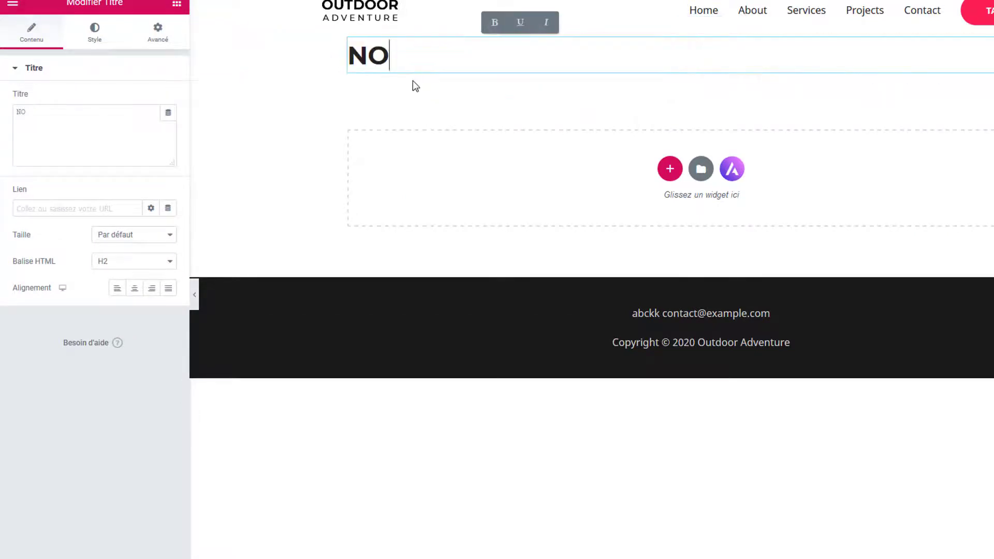
pyautogui.write('s serviced')
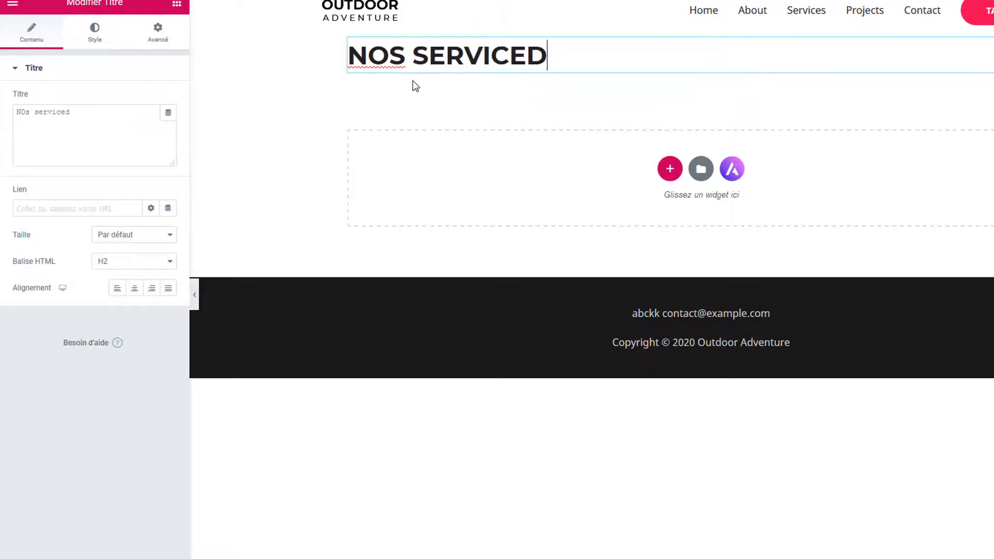
pyautogui.press('BackSpace')
pyautogui.write('s')
pyautogui.click(412, 83)
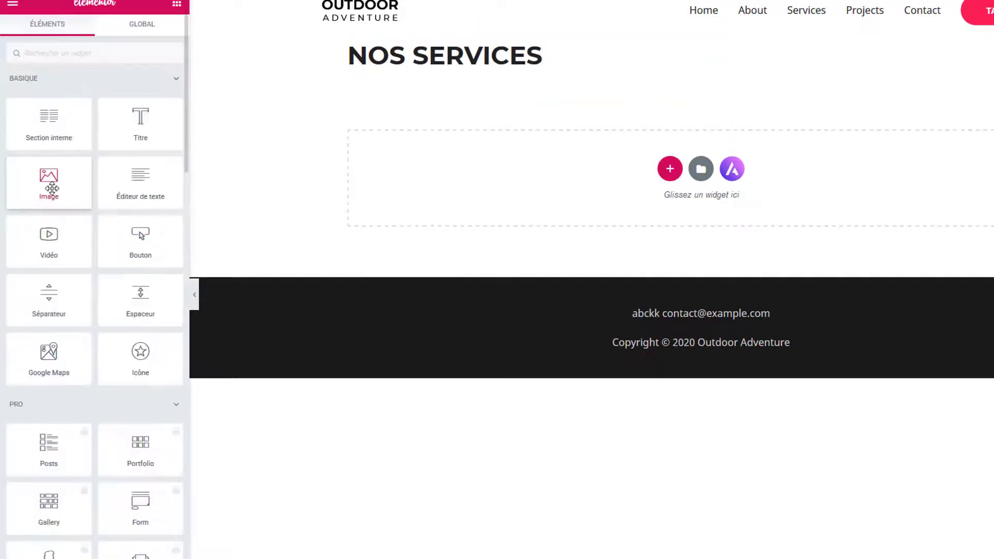
# - Insert the skier photo from the media library as an image, then delete that section
pyautogui.moveTo(56, 196); pyautogui.dragTo(432, 187)
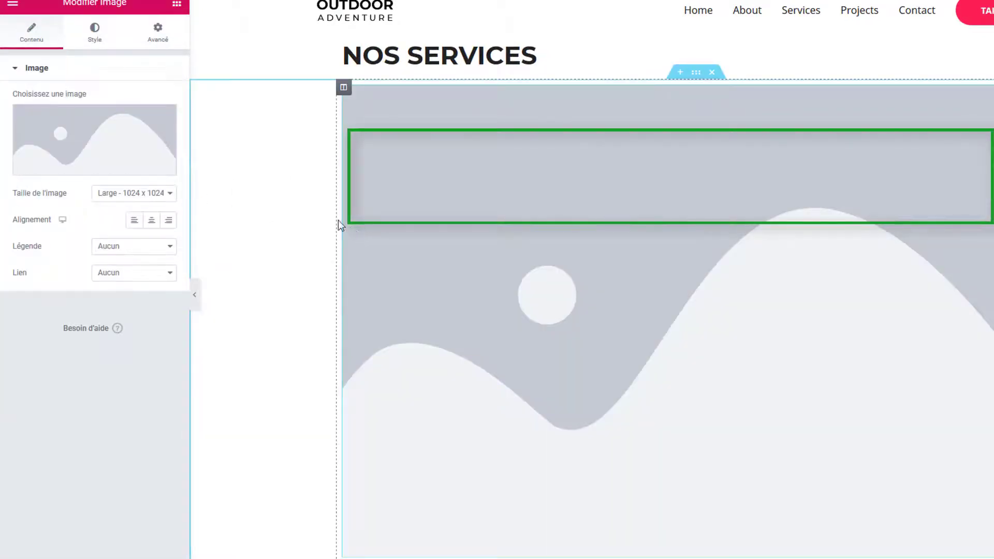
pyautogui.click(88, 148)
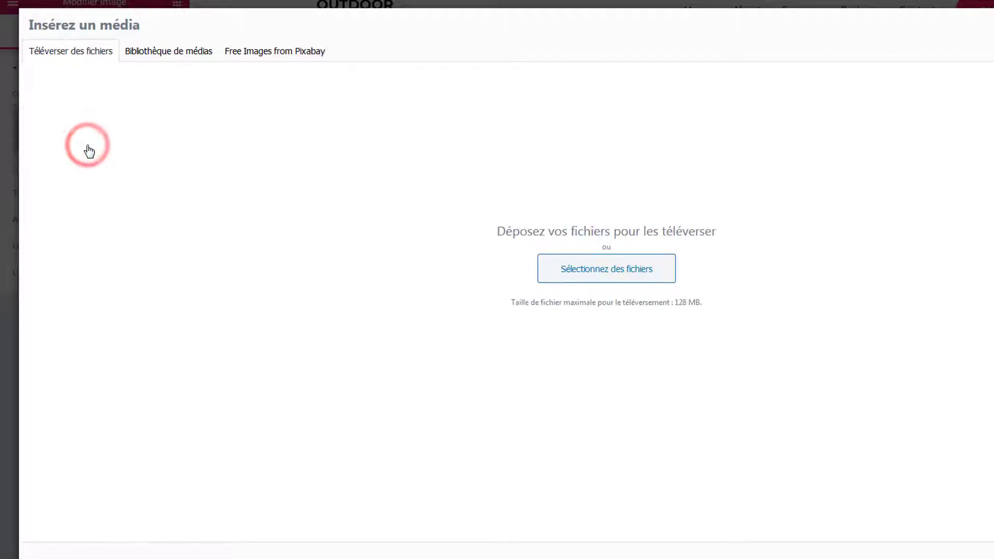
pyautogui.click(185, 52)
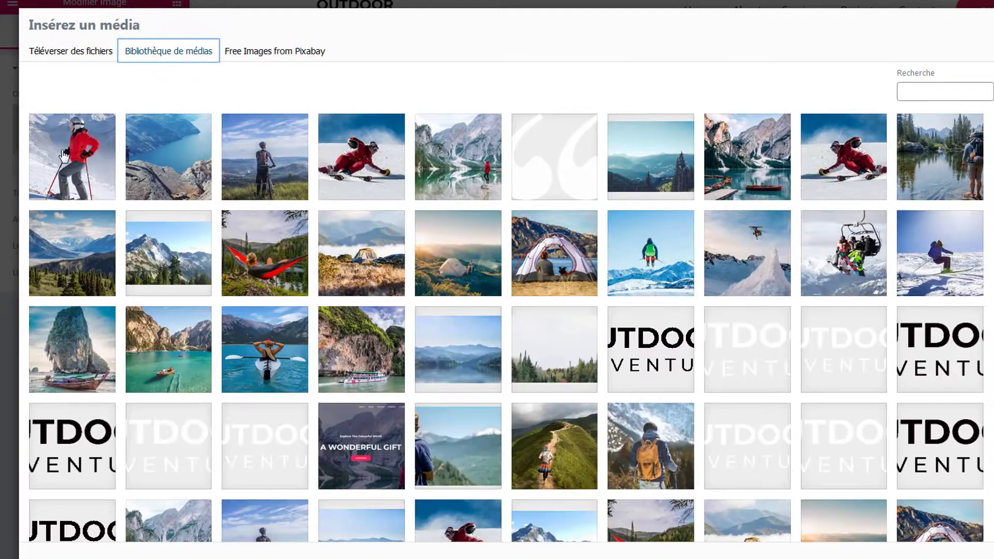
pyautogui.click(64, 155)
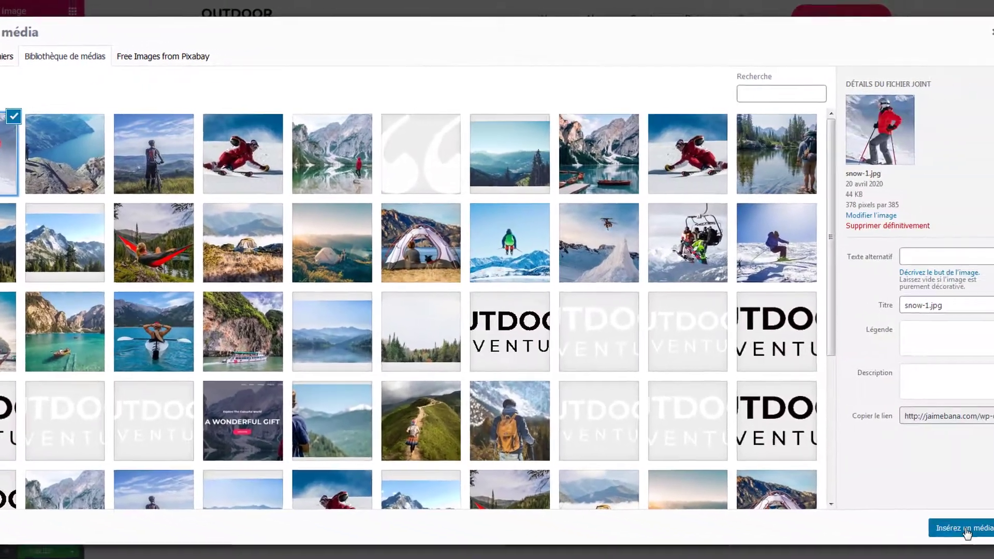
pyautogui.click(965, 529)
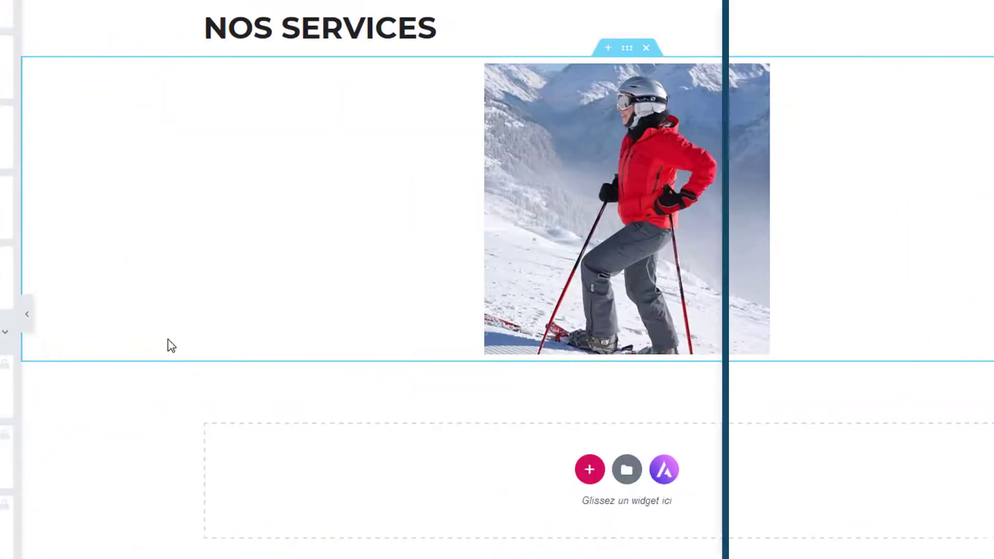
pyautogui.click(646, 47)
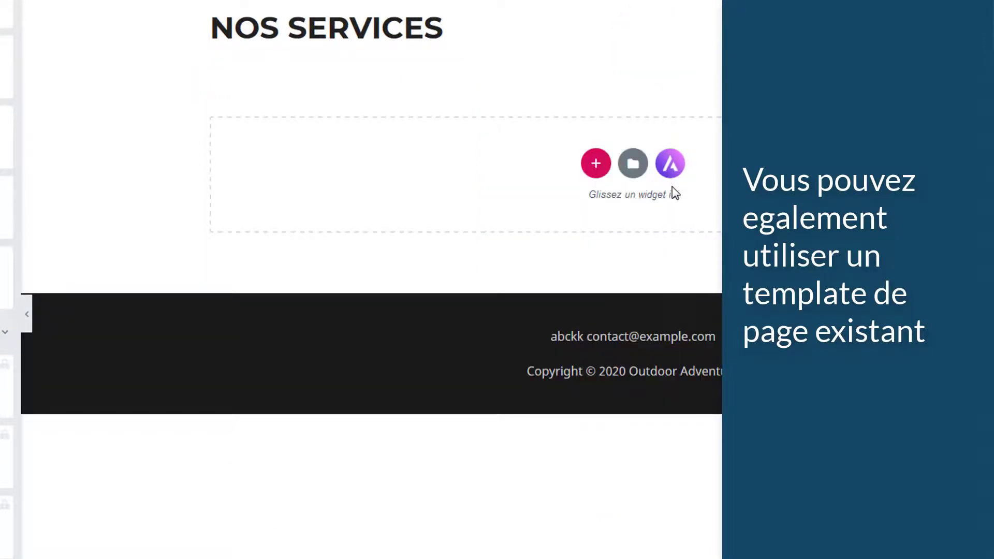
# - Import the Astra Cosmetics Store Home 'Beauty Pronounced' template beneath the NOS SERVICES heading
pyautogui.click(670, 166)
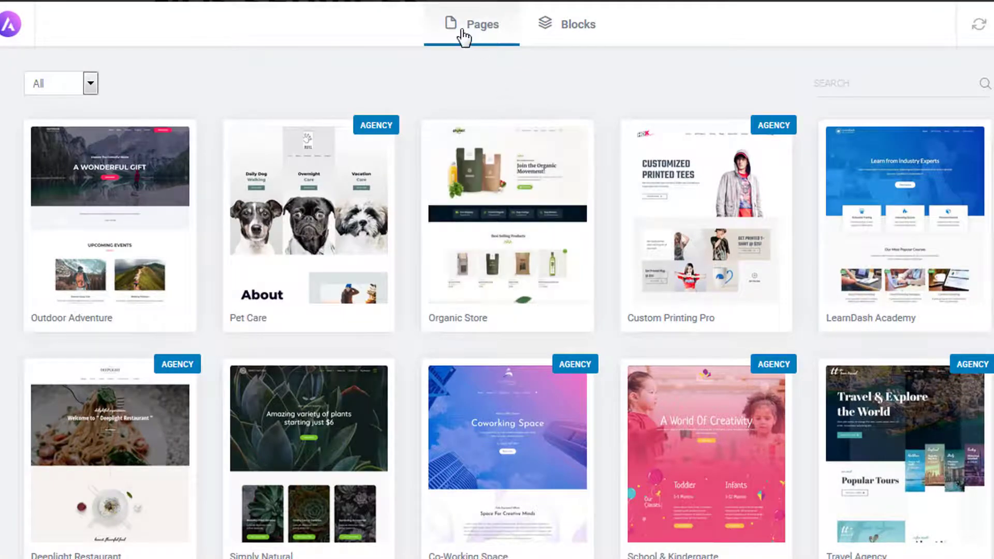
pyautogui.click(577, 32)
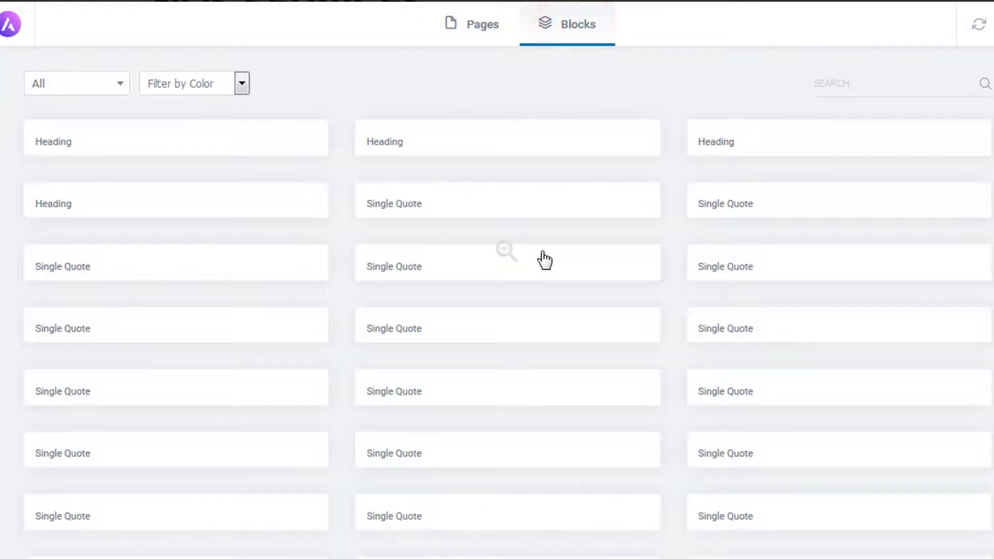
pyautogui.scroll(-15, 525, 293)
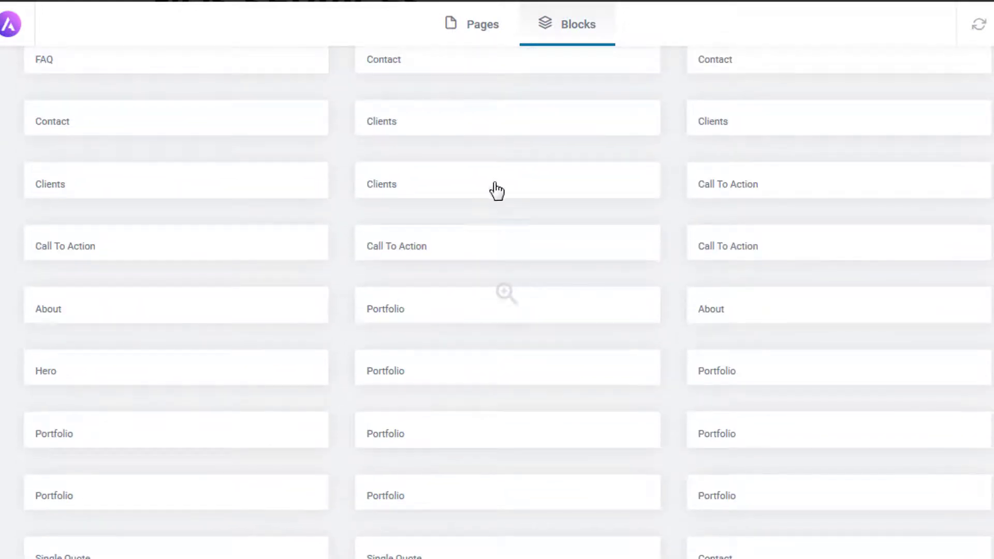
pyautogui.click(466, 23)
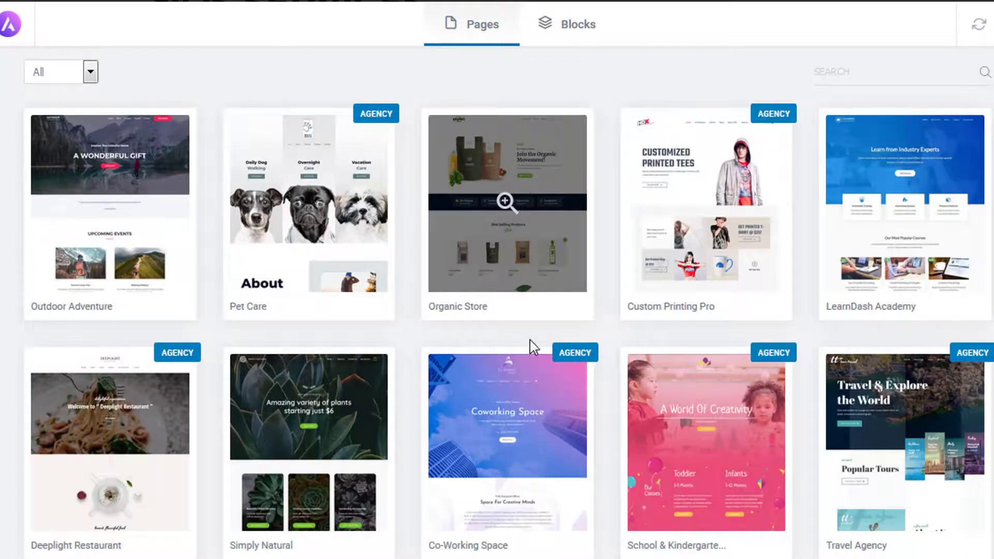
pyautogui.scroll(-5, 530, 345)
pyautogui.scroll(-4, 534, 349)
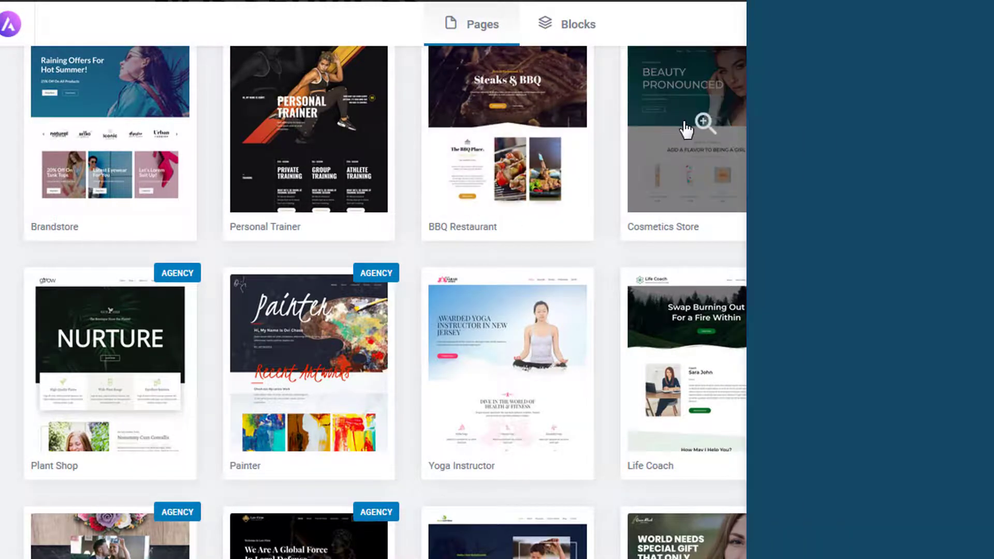
pyautogui.click(684, 123)
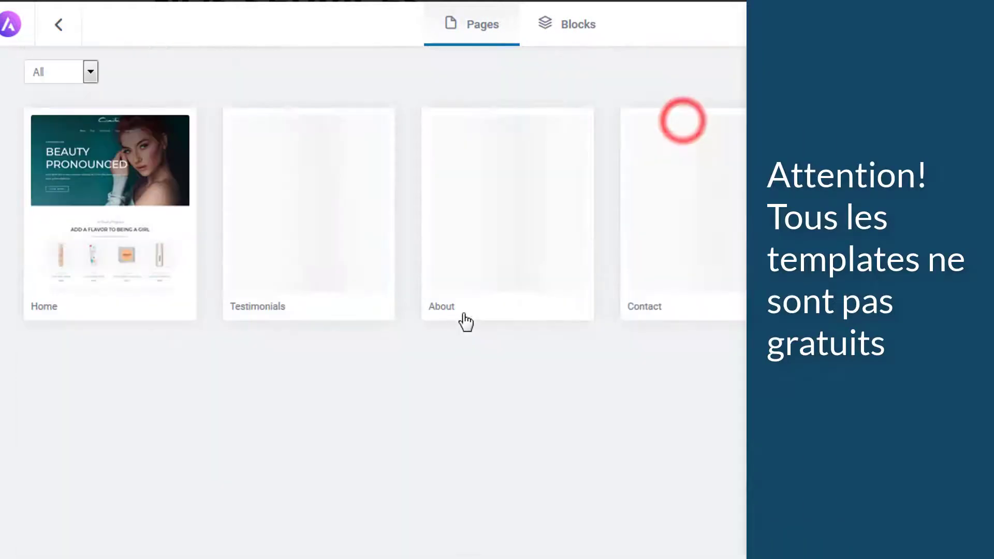
pyautogui.click(149, 196)
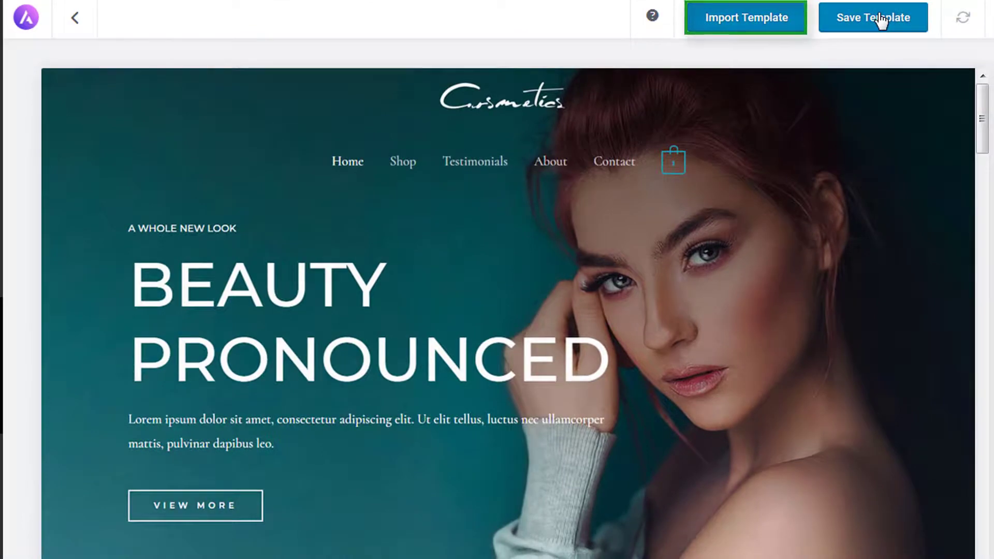
pyautogui.click(773, 21)
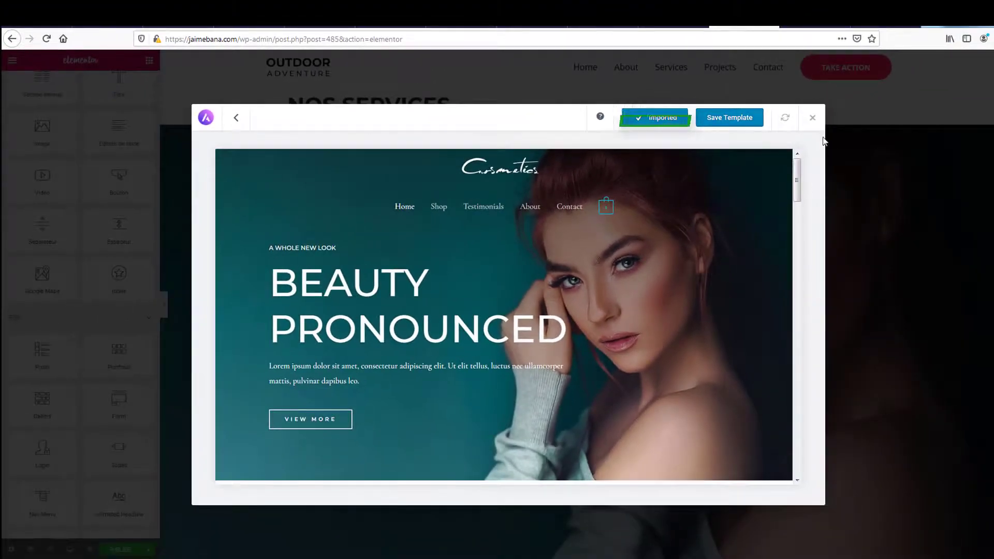
pyautogui.click(811, 120)
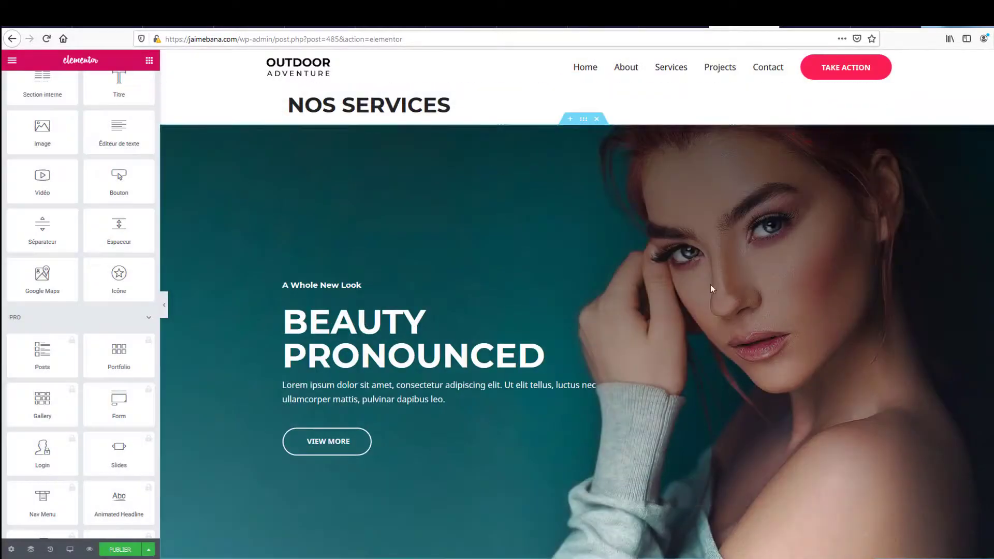
pyautogui.scroll(-5, 681, 328)
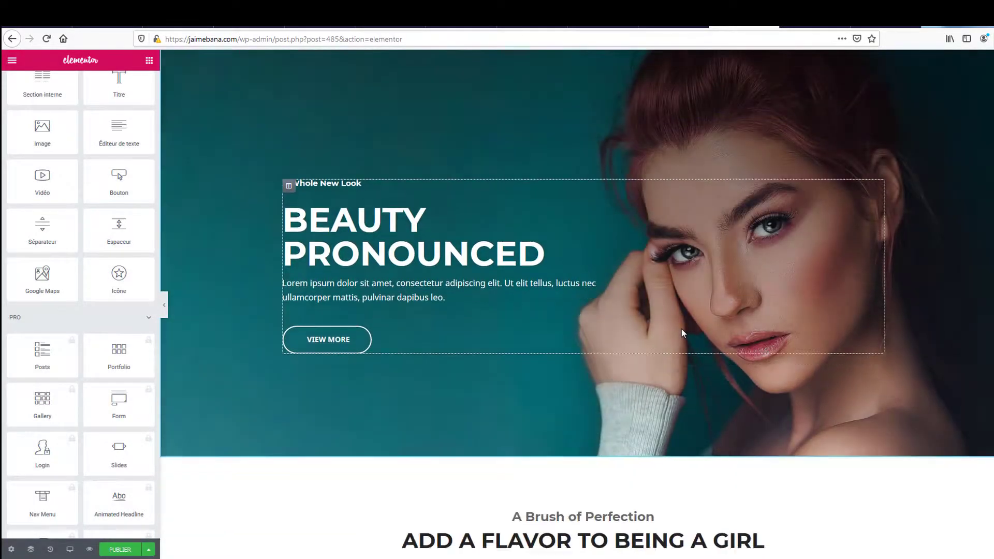
pyautogui.scroll(-10, 682, 328)
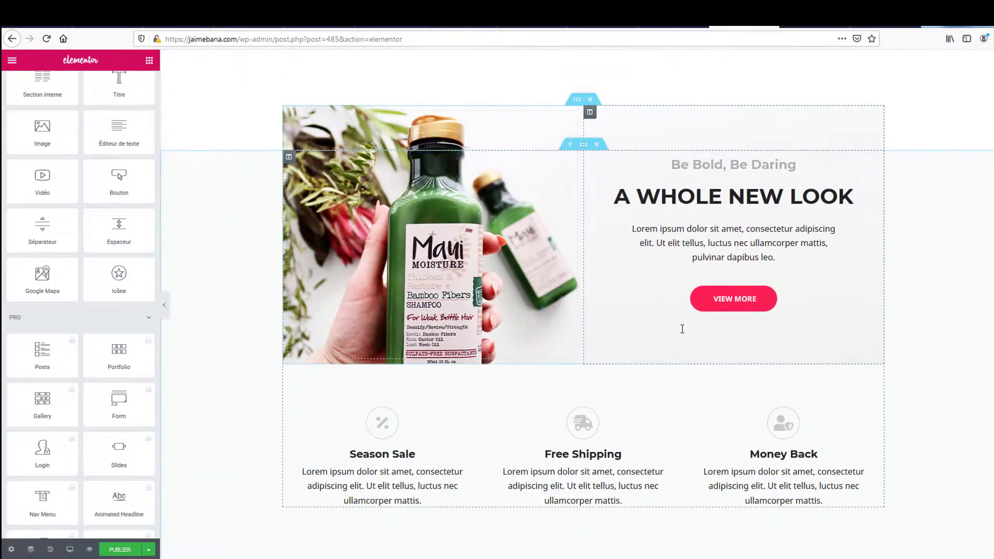
pyautogui.scroll(-9, 681, 329)
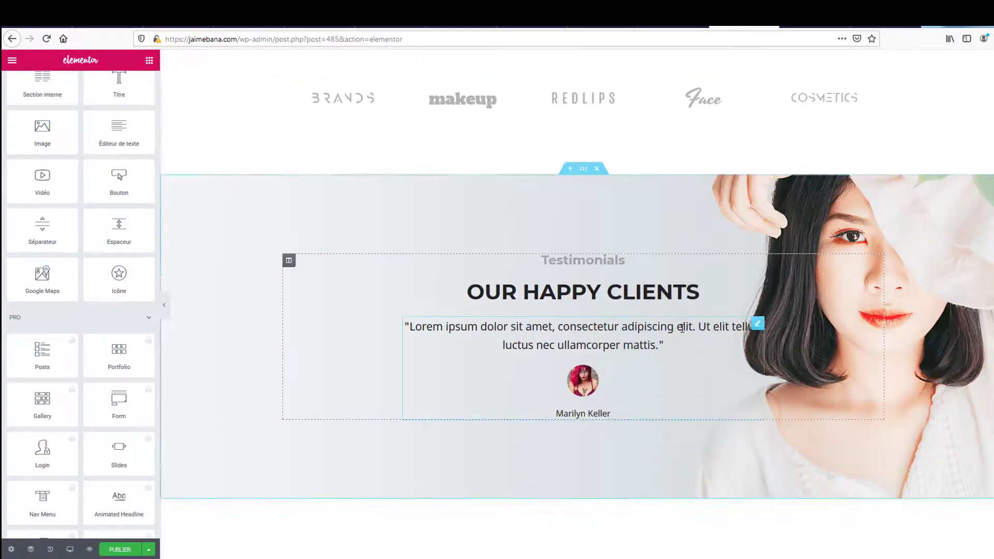
pyautogui.scroll(-4, 682, 328)
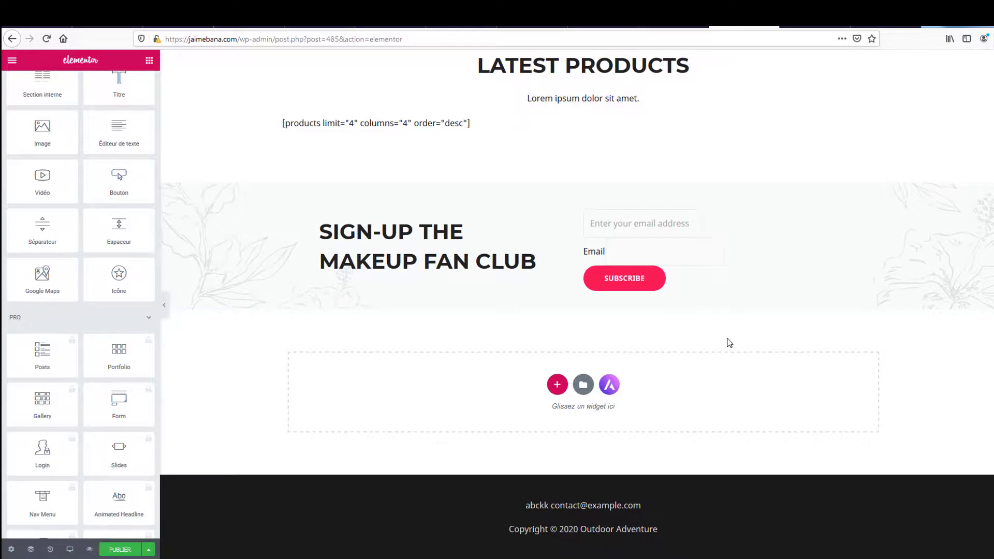
pyautogui.scroll(10, 728, 342)
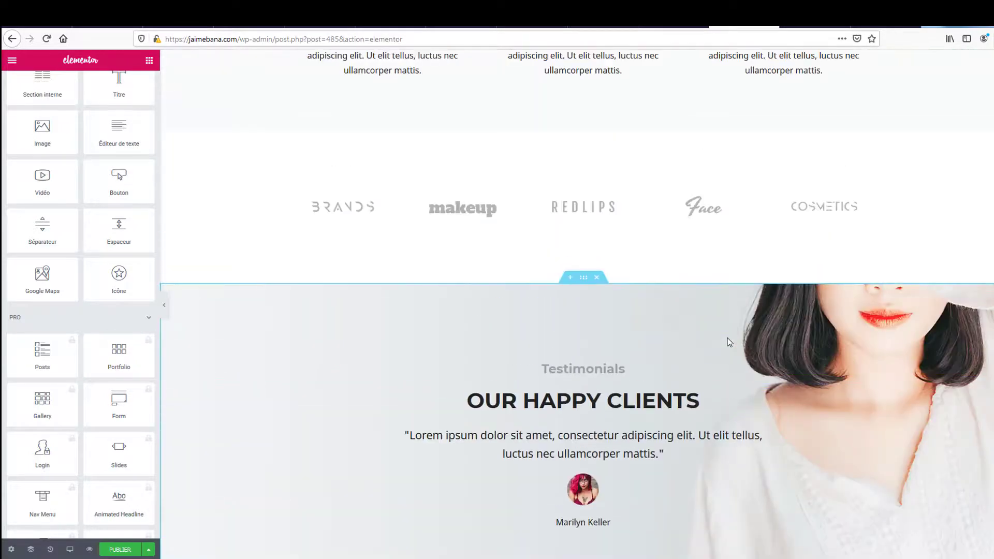
pyautogui.scroll(11, 728, 341)
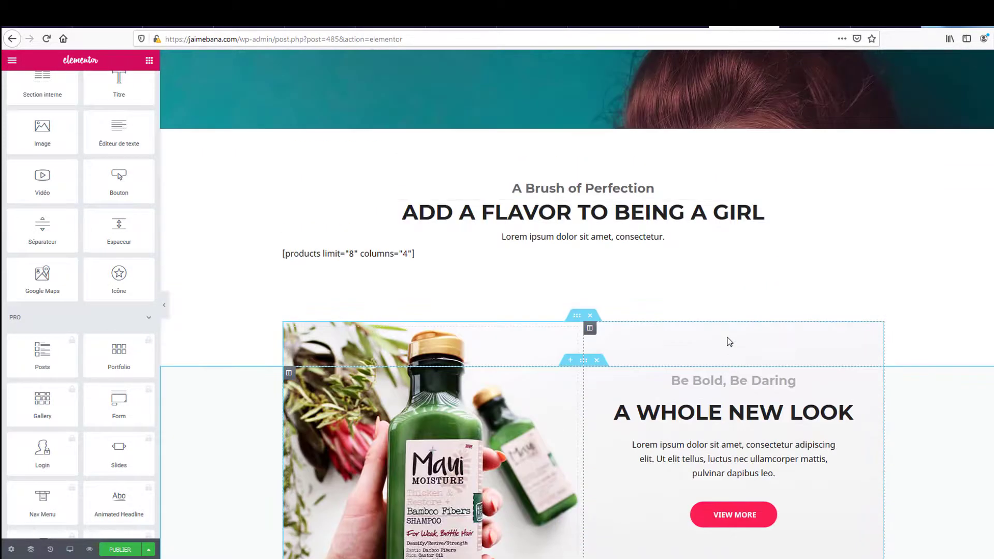
pyautogui.scroll(-3, 729, 342)
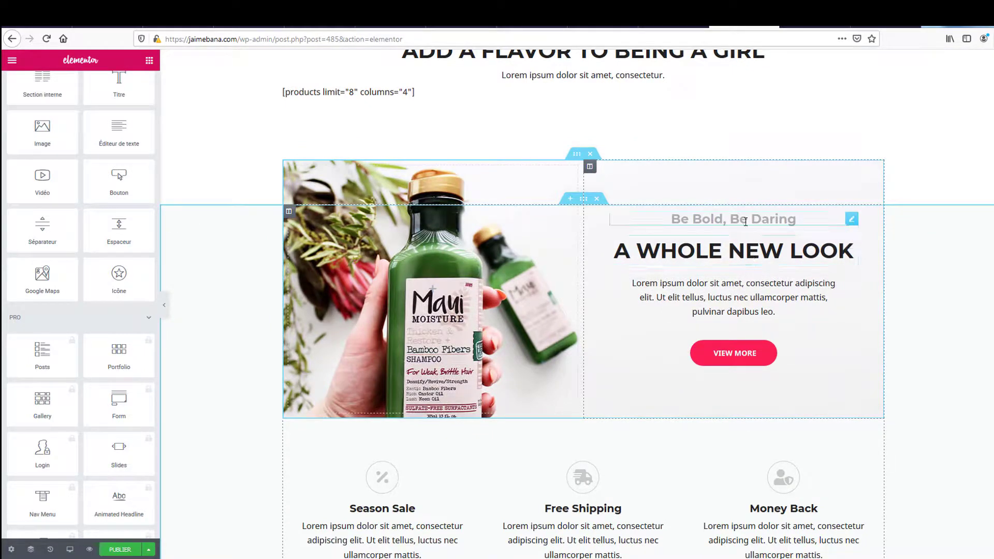
# - Replace the paragraph under A WHOLE NEW LOOK with 'asfff' and publish the page
pyautogui.click(724, 283)
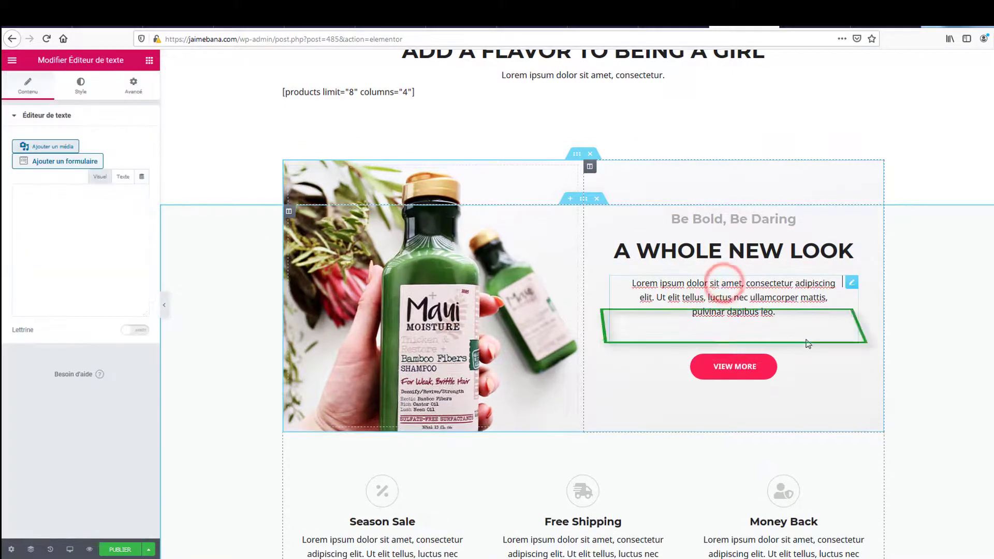
pyautogui.moveTo(86, 305); pyautogui.dragTo(23, 238)
pyautogui.write('asfff')
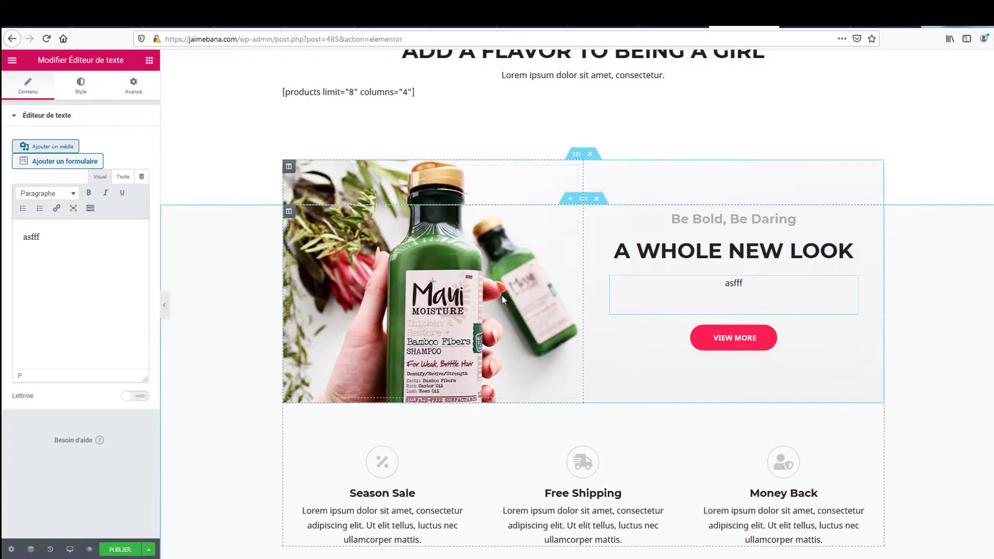
pyautogui.scroll(10, 501, 295)
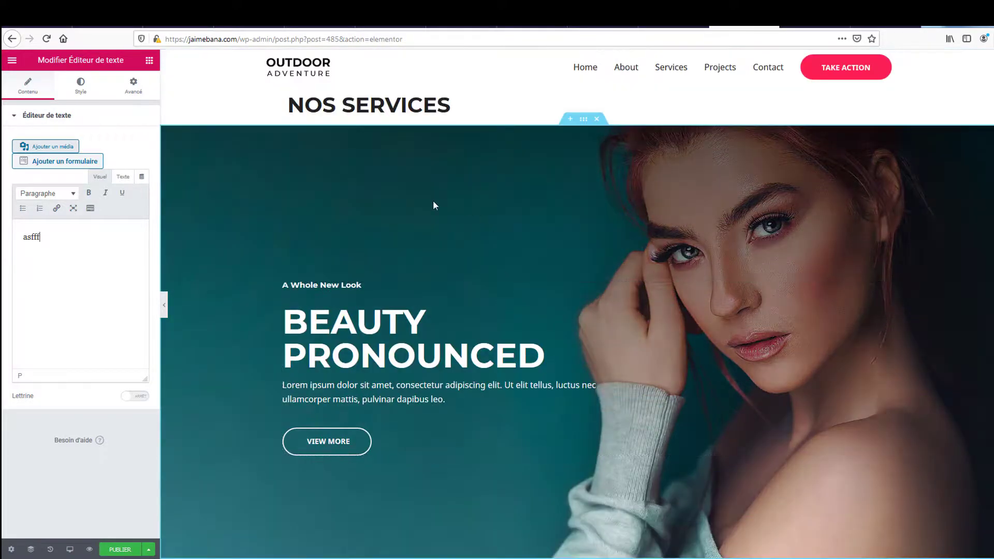
pyautogui.click(111, 550)
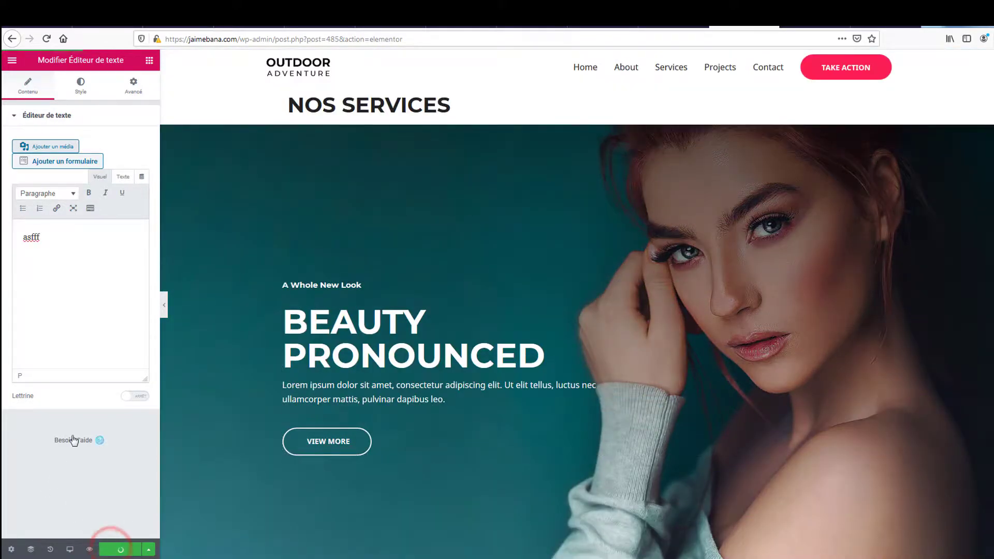
# - Preview the published Nos Services page in a new tab, scrolling down to the footer
pyautogui.click(89, 550)
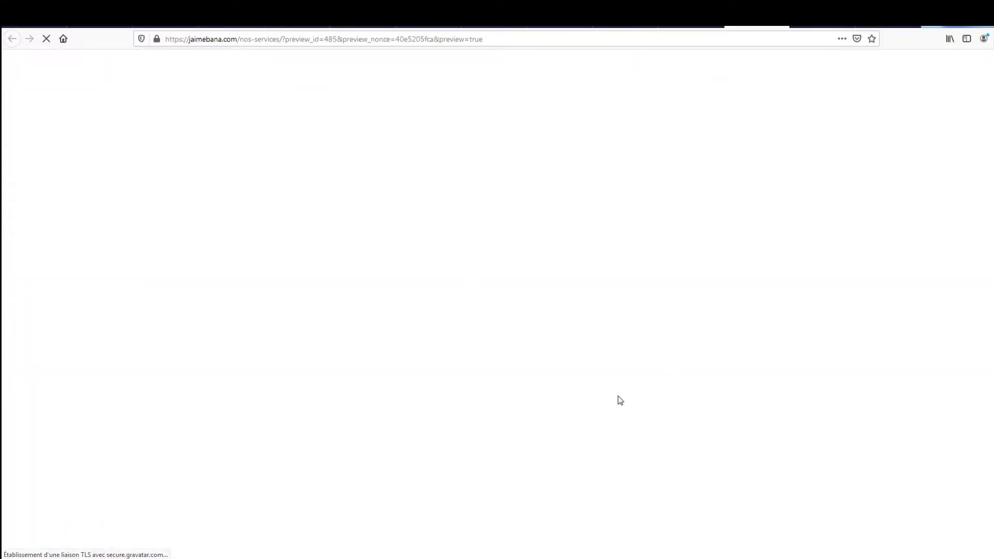
pyautogui.scroll(-6, 619, 399)
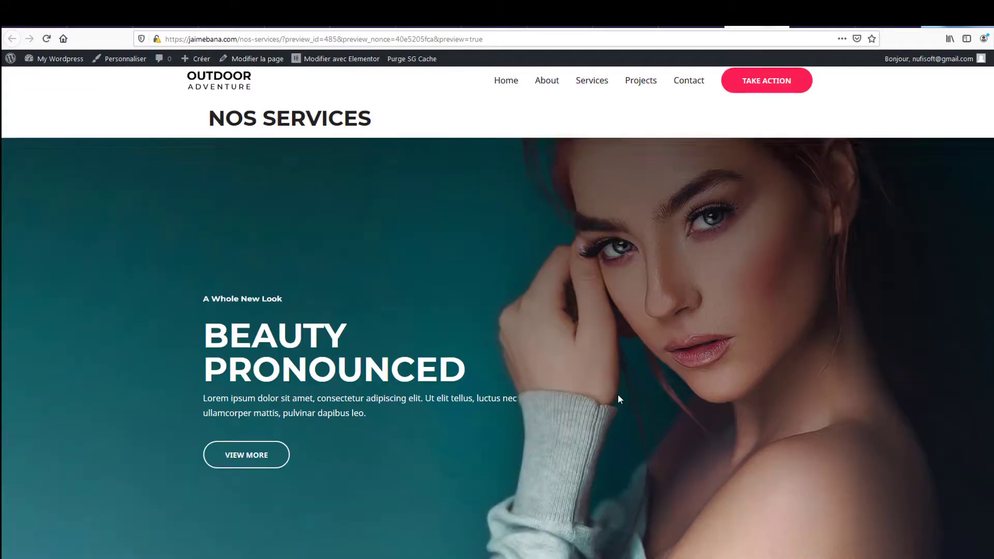
pyautogui.scroll(-10, 620, 399)
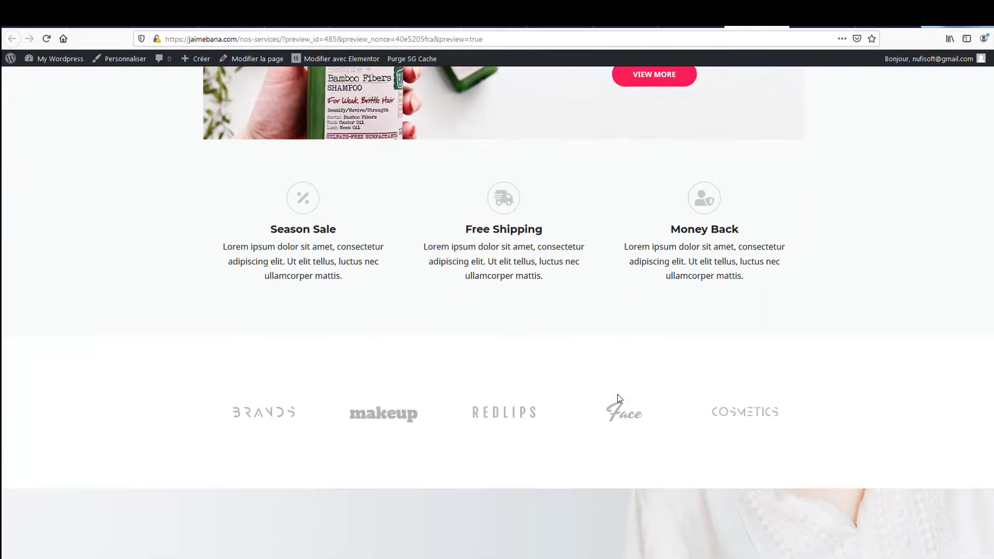
pyautogui.scroll(-10, 619, 399)
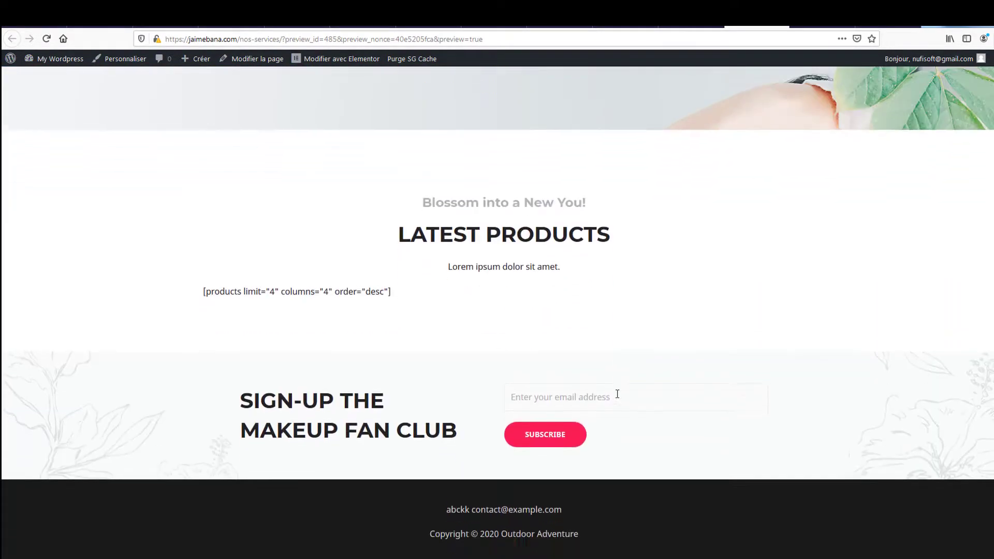